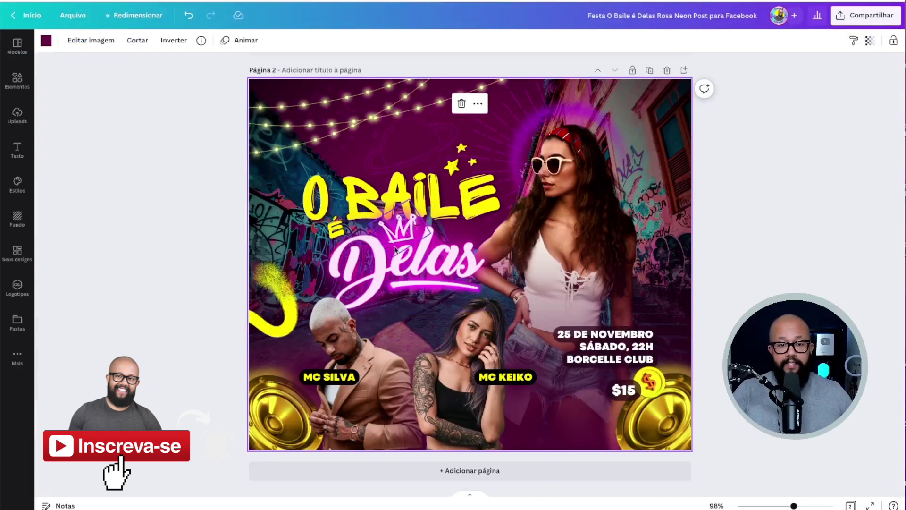
# Ungroup the string lights and faint cosmic decorations above the "O BAILE" title.
pyautogui.click(787, 184)
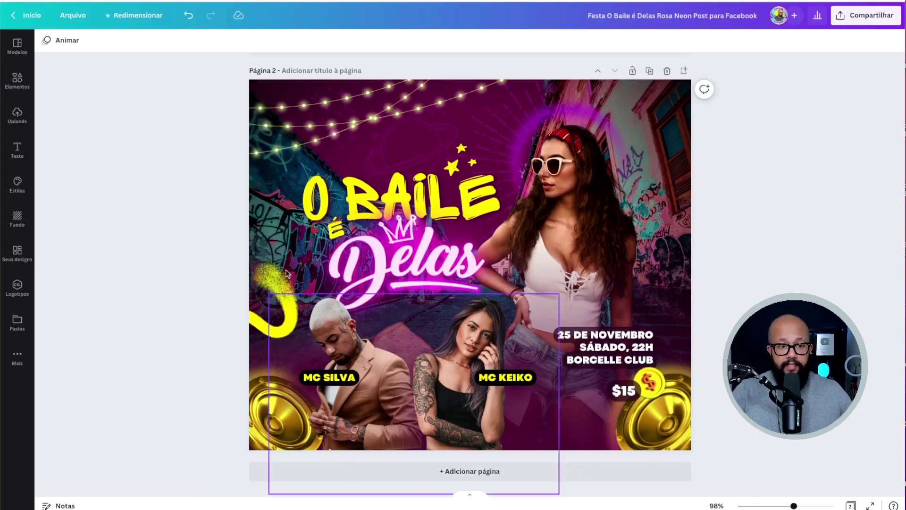
pyautogui.click(286, 147)
pyautogui.moveTo(286, 147); pyautogui.dragTo(286, 118)
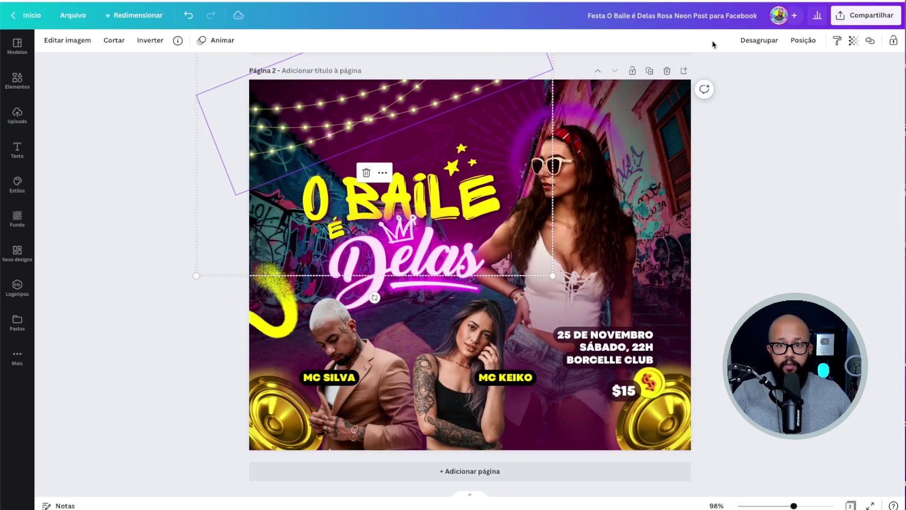
pyautogui.click(770, 43)
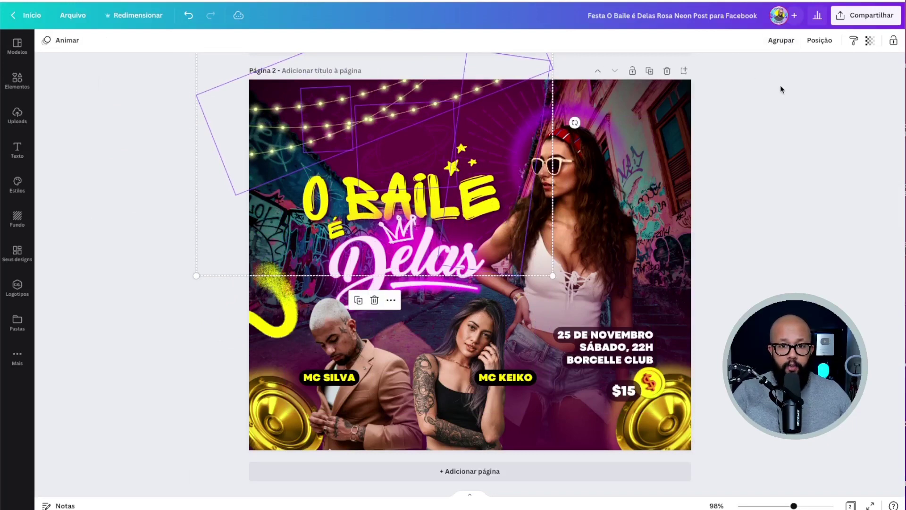
pyautogui.click(785, 122)
# Check the element details of the string lights and delete them from the page.
pyautogui.click(401, 134)
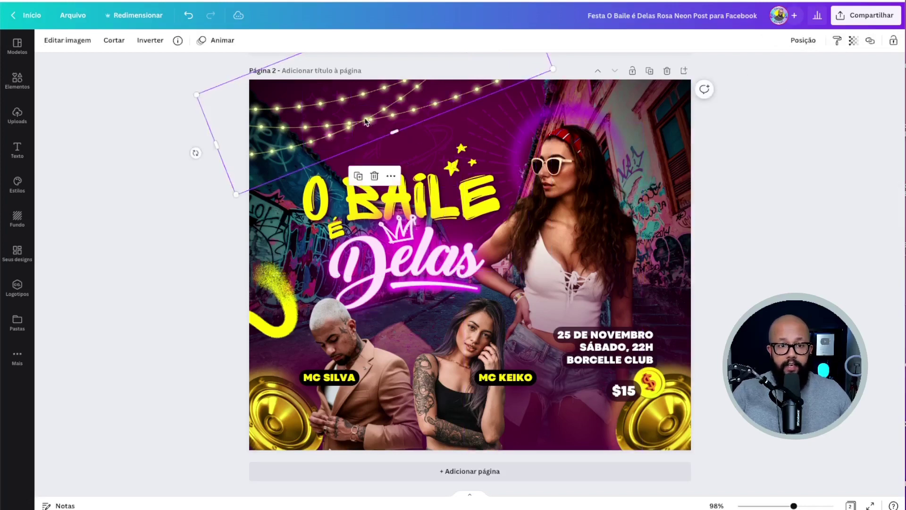
pyautogui.moveTo(401, 133); pyautogui.dragTo(322, 135)
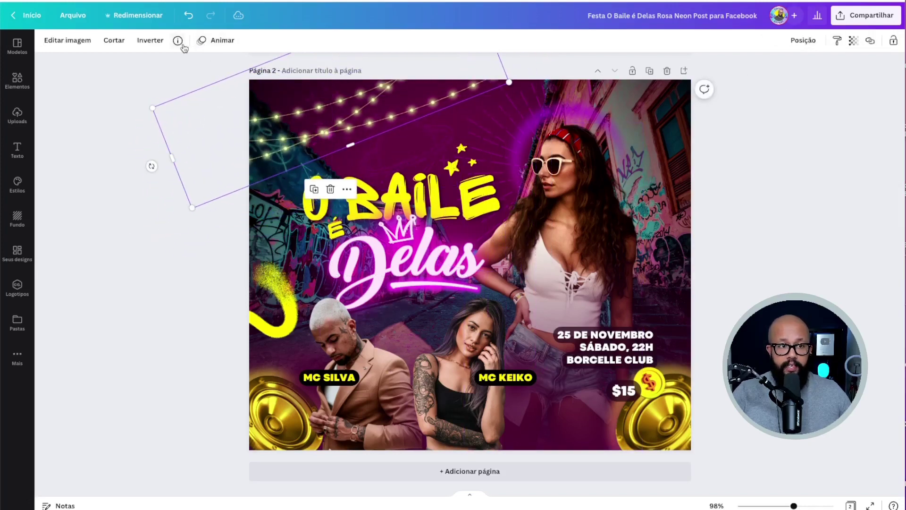
pyautogui.click(178, 41)
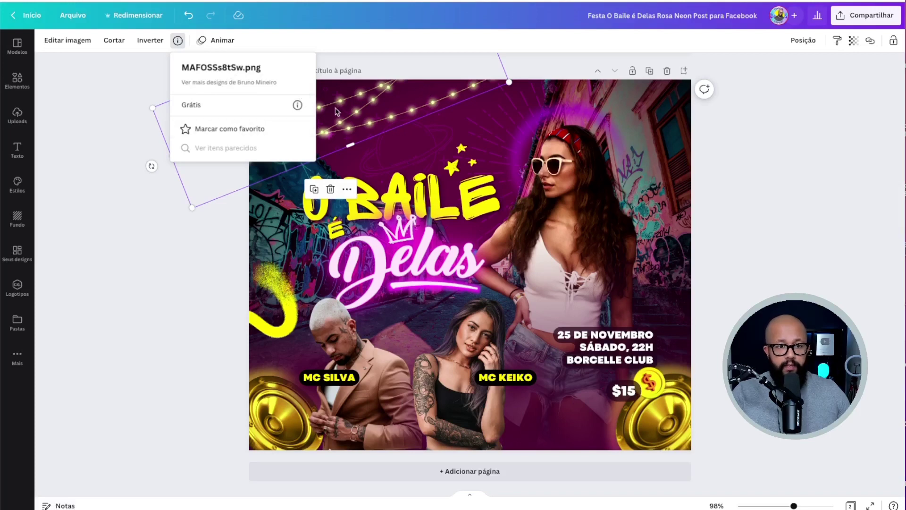
pyautogui.click(364, 105)
pyautogui.moveTo(364, 105); pyautogui.dragTo(337, 137)
pyautogui.press('Delete')
# Check the element details of the faint planet outline above the title and delete it.
pyautogui.click(380, 148)
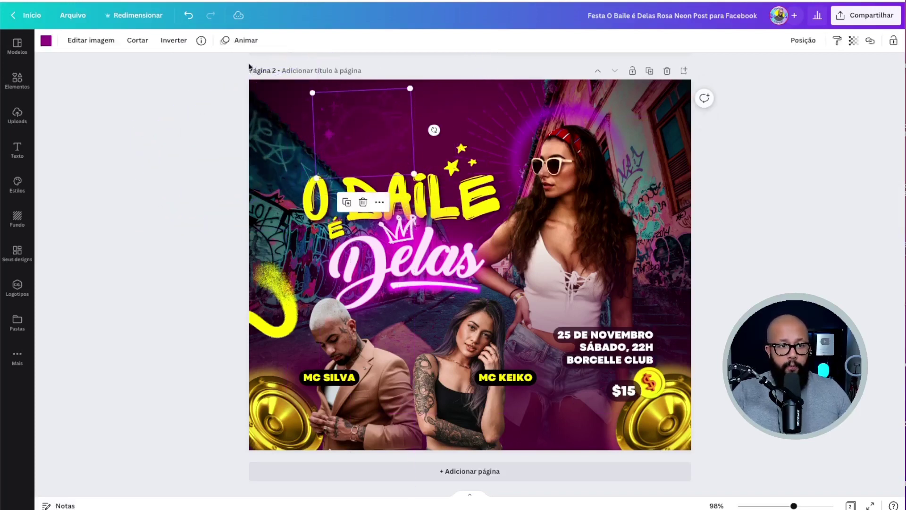
pyautogui.click(202, 41)
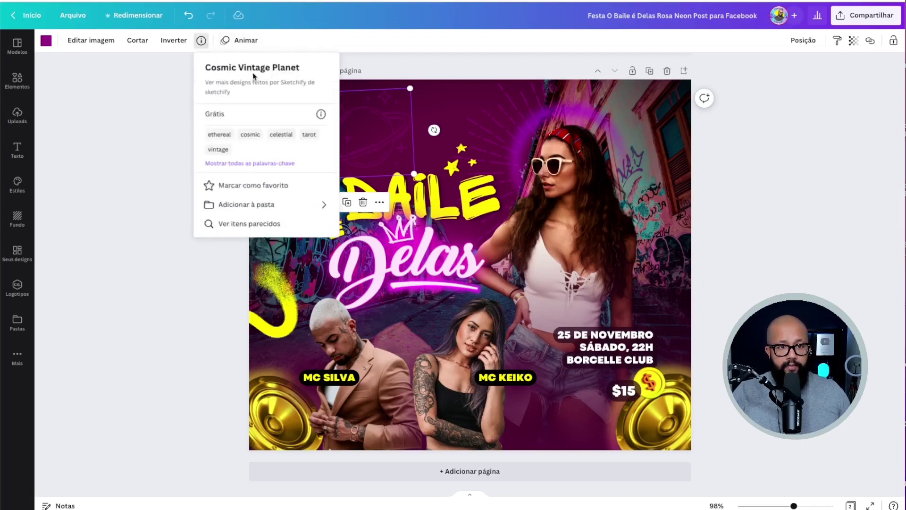
pyautogui.click(386, 132)
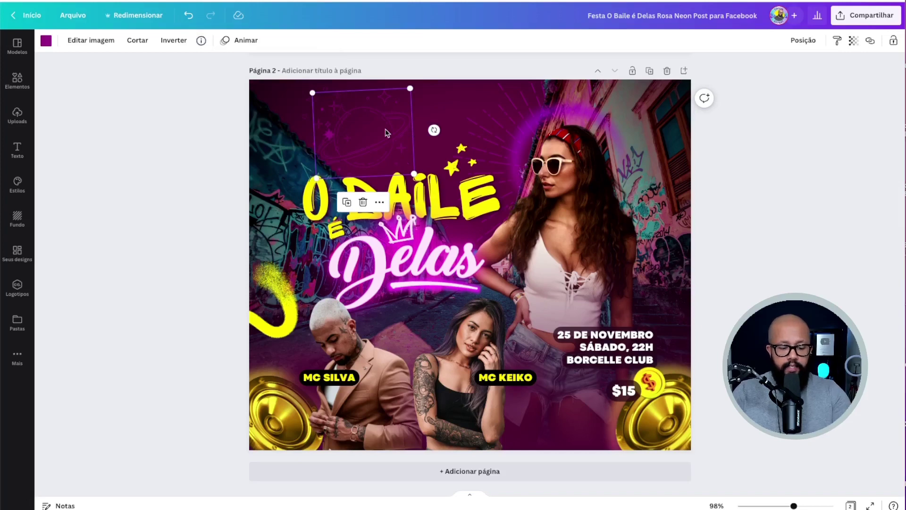
pyautogui.press('Escape')
# Check the element details of the faint star sparkle above the title and delete it.
pyautogui.click(350, 133)
pyautogui.moveTo(348, 125); pyautogui.dragTo(404, 128)
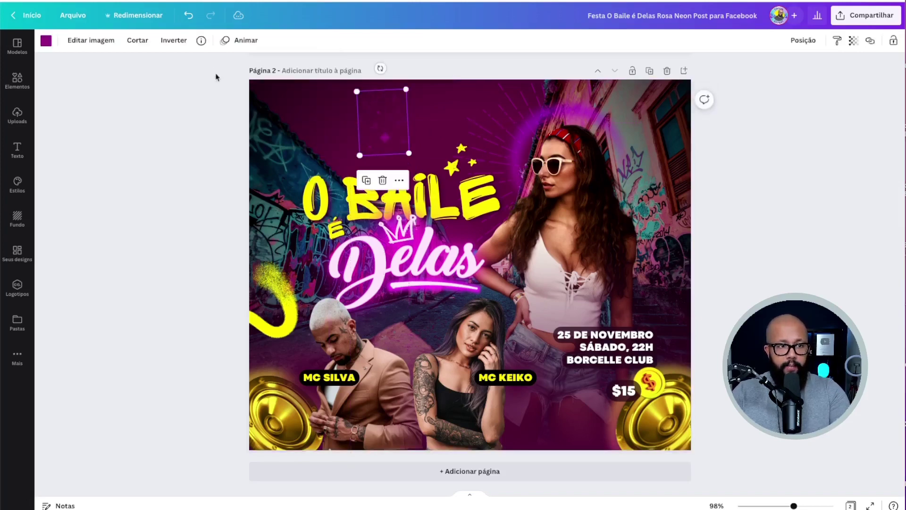
pyautogui.click(201, 41)
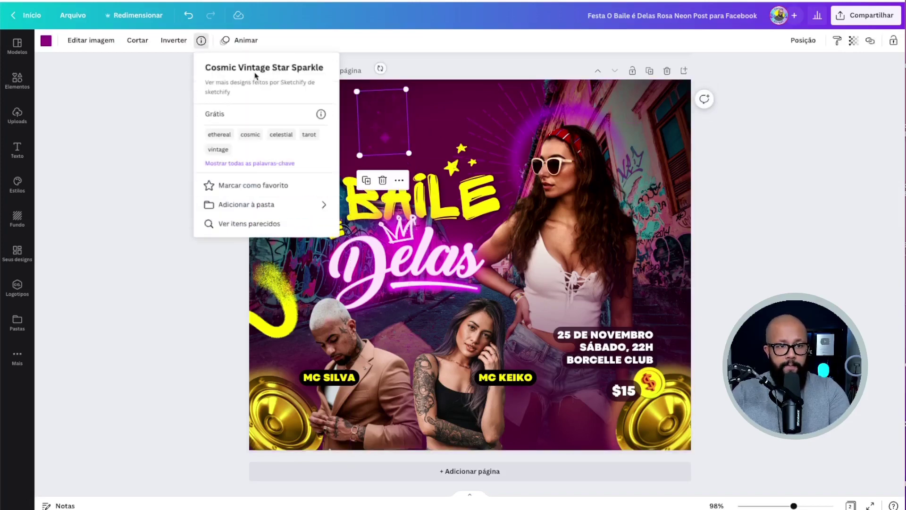
pyautogui.click(367, 119)
pyautogui.moveTo(368, 119); pyautogui.dragTo(361, 124)
pyautogui.click(204, 42)
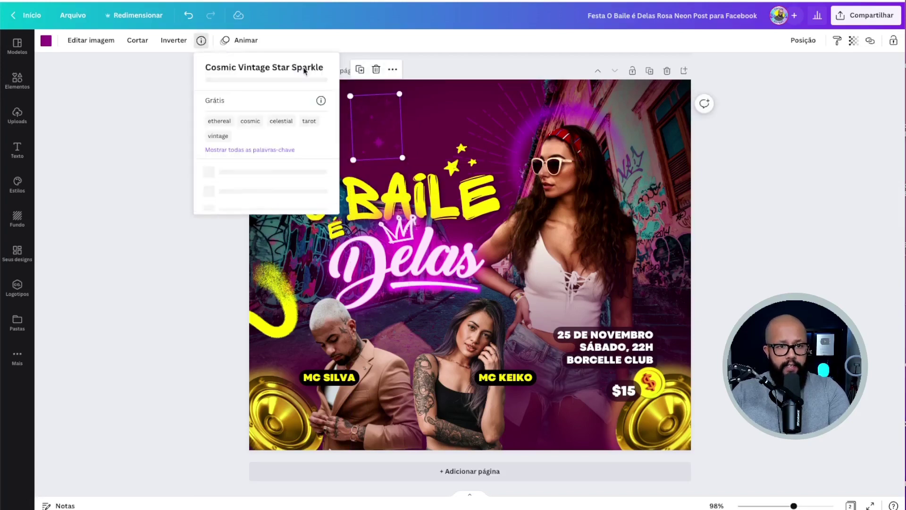
pyautogui.click(387, 129)
pyautogui.press('Escape')
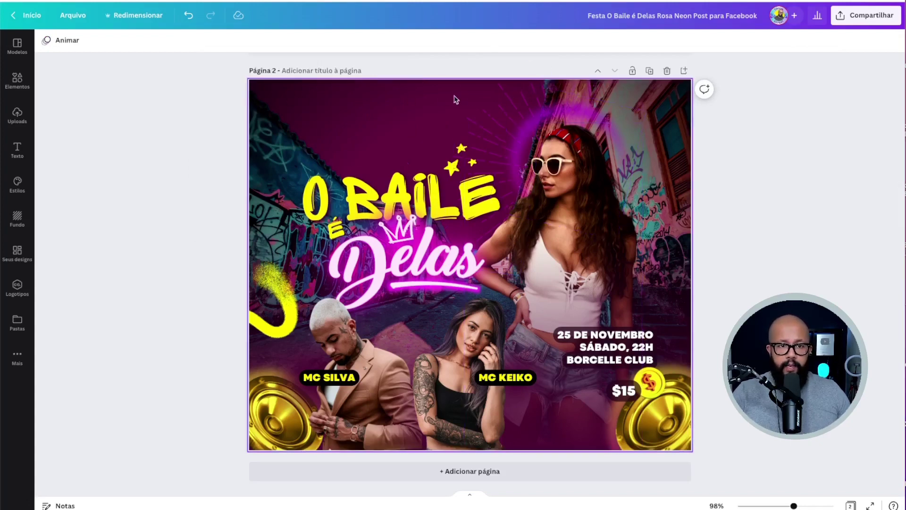
# Check the element details of the star burst rays beside the woman and delete them.
pyautogui.click(491, 97)
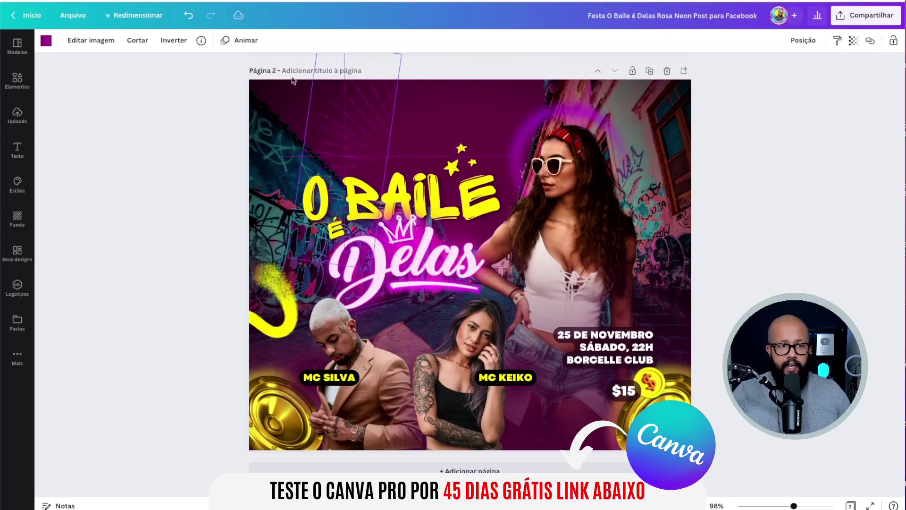
pyautogui.click(202, 45)
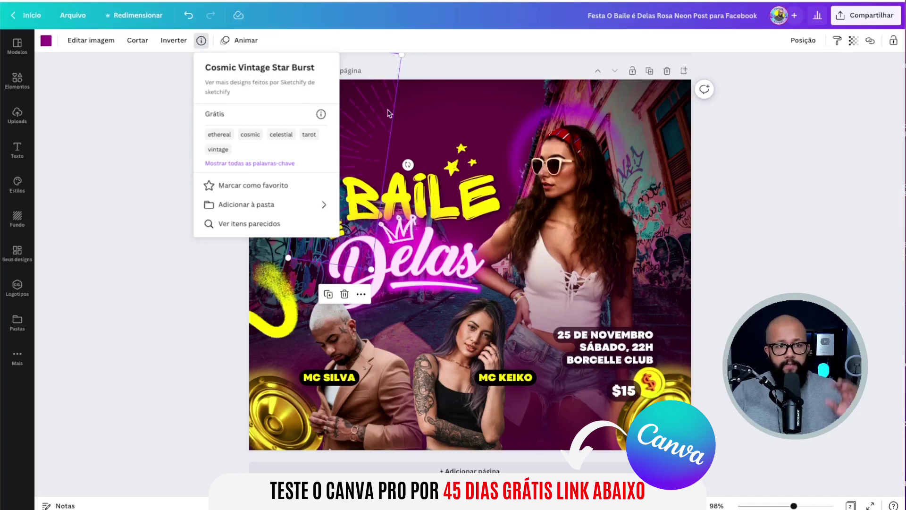
pyautogui.moveTo(381, 114); pyautogui.dragTo(426, 123)
pyautogui.press('Escape')
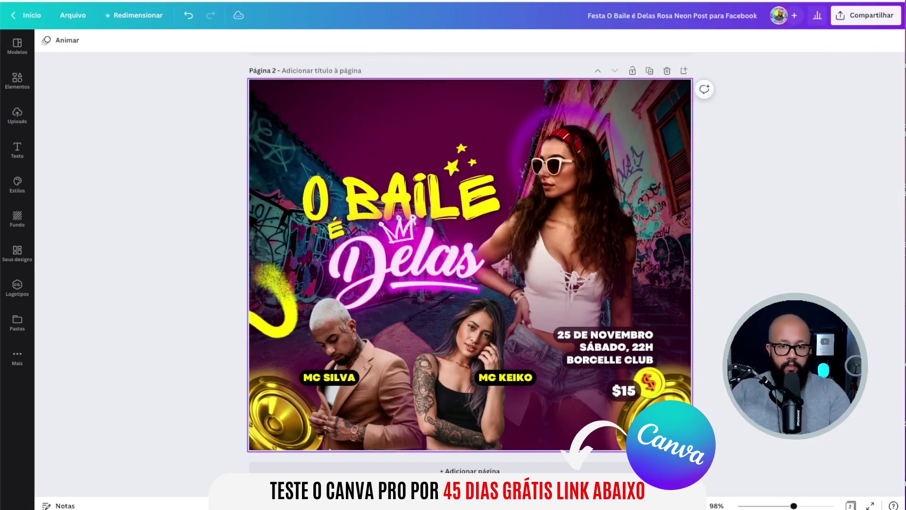
# Delete the first purple glow behind the woman's head and view the element details of the remaining glow.
pyautogui.moveTo(551, 108)
pyautogui.mouseDown()
pyautogui.moveTo(578, 102)
pyautogui.moveTo(539, 105)
pyautogui.mouseUp()
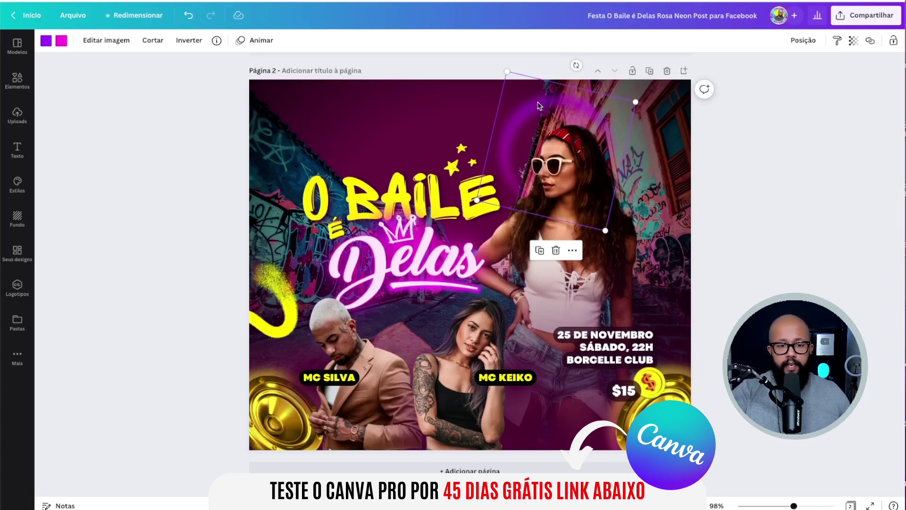
pyautogui.press('Escape')
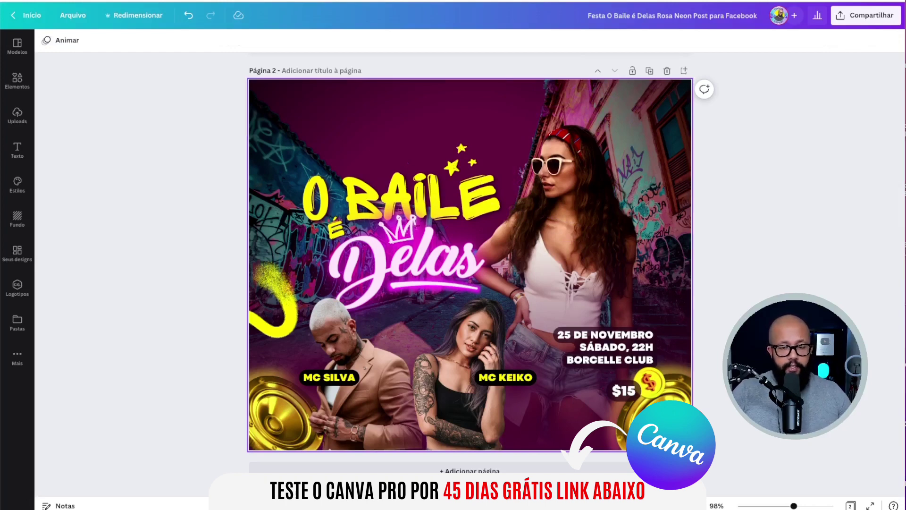
pyautogui.click(585, 114)
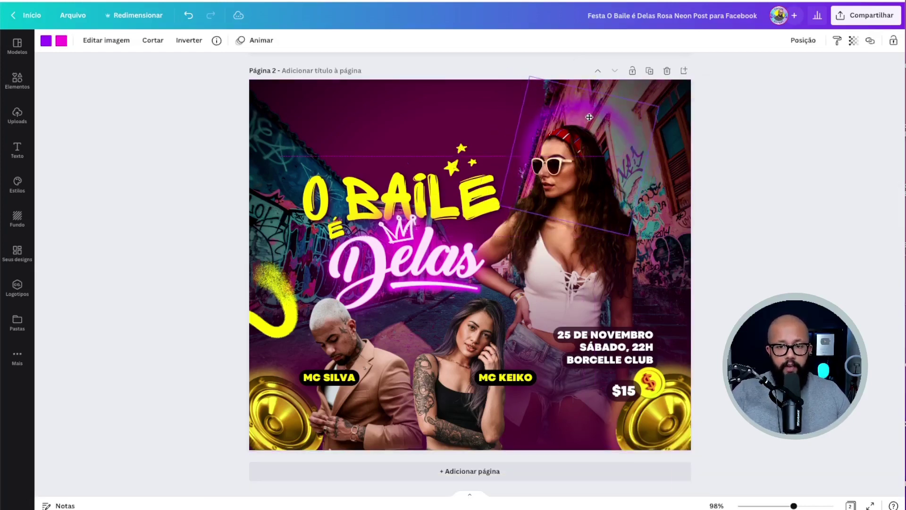
pyautogui.moveTo(590, 117); pyautogui.dragTo(584, 117)
pyautogui.click(215, 41)
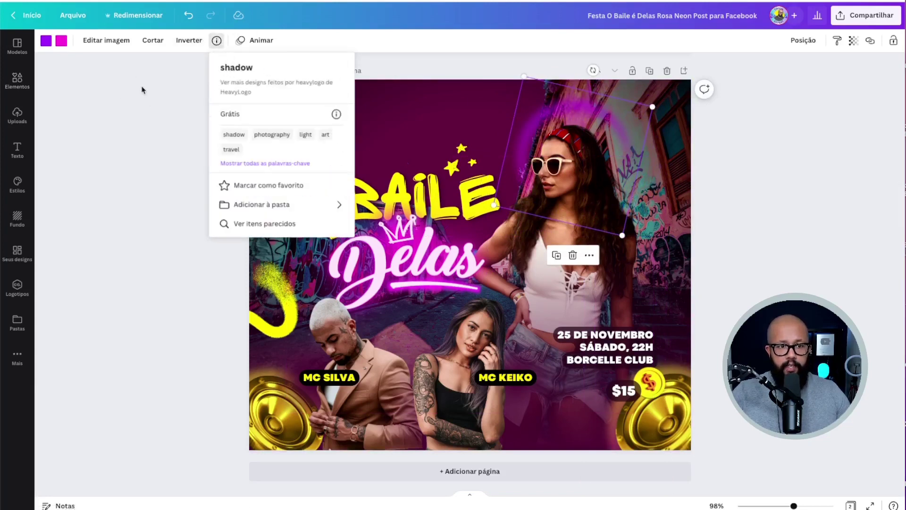
# Browse items similar to the glow, place a palm tree silhouette over the title, and delete it again.
pyautogui.click(272, 224)
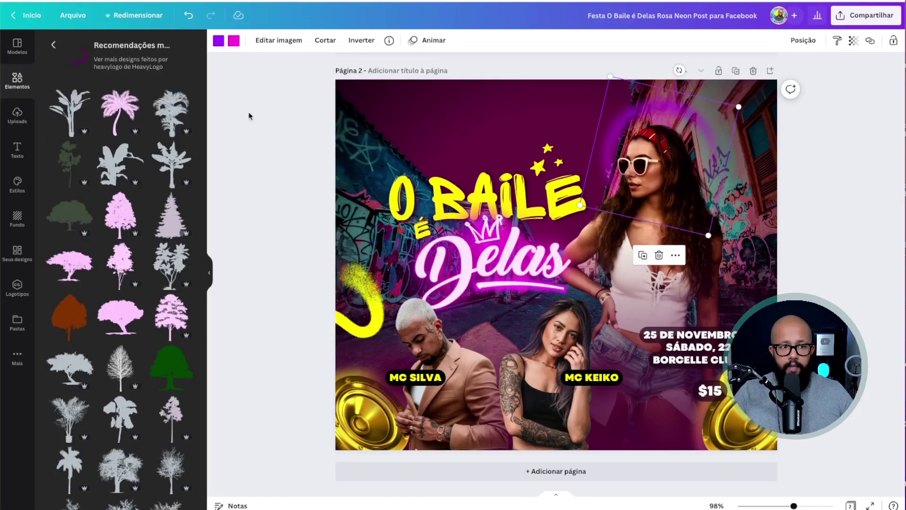
pyautogui.moveTo(173, 113); pyautogui.dragTo(442, 161)
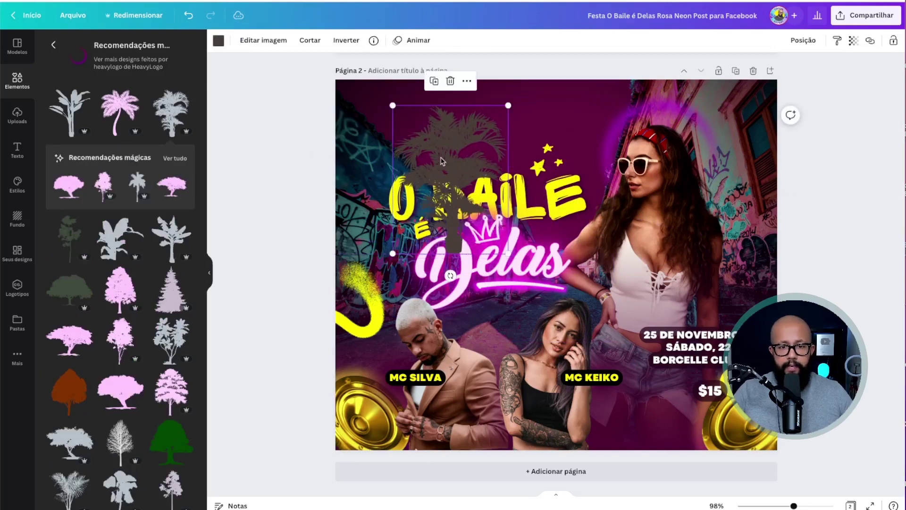
pyautogui.press('Delete')
# Delete the remaining purple glow behind the woman's head and hide the recommendations.
pyautogui.click(683, 123)
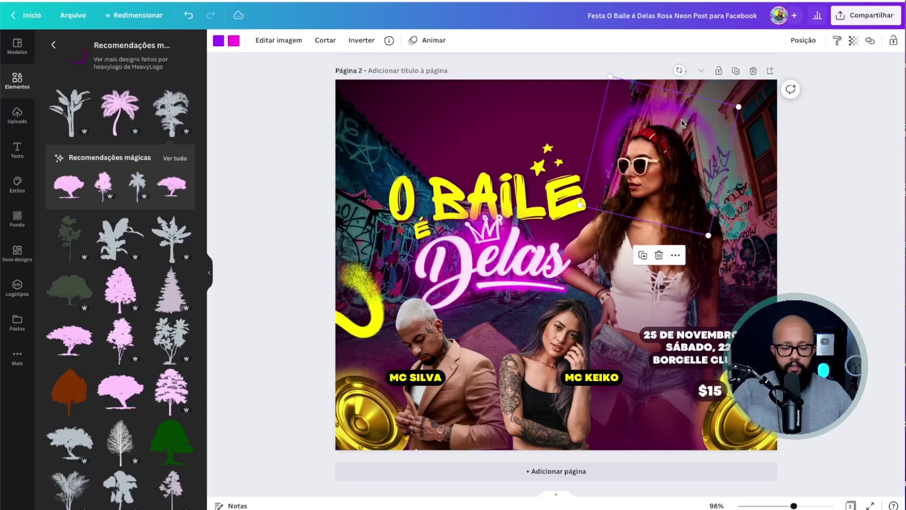
pyautogui.press('Delete')
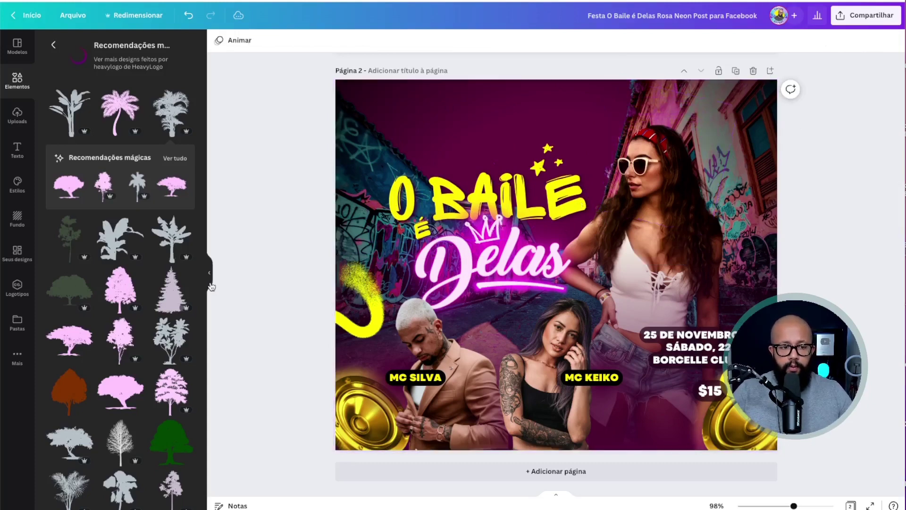
pyautogui.click(211, 285)
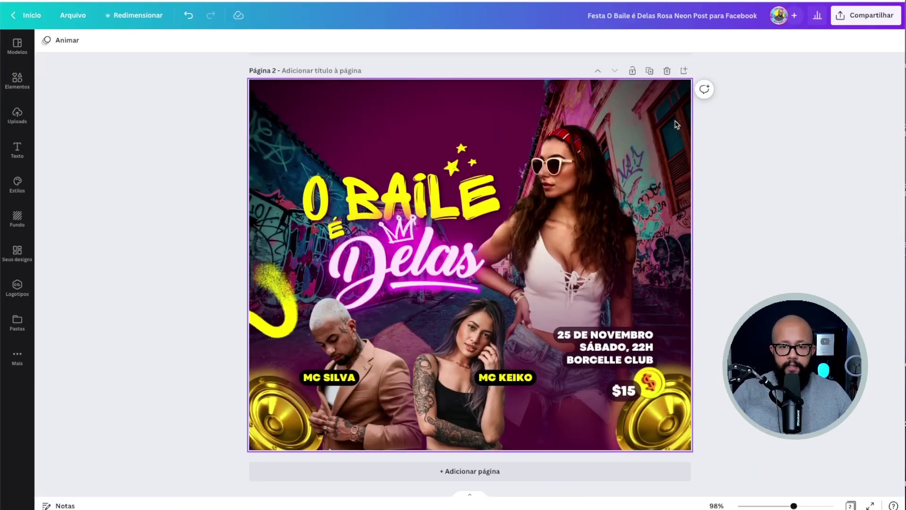
# Move the large cutout of the woman with sunglasses upward, check its element details, and delete it.
pyautogui.click(622, 199)
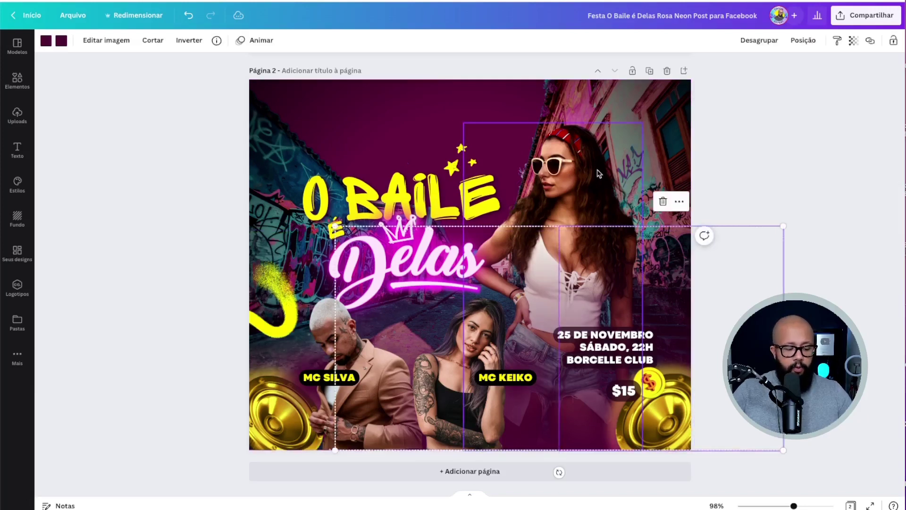
pyautogui.moveTo(598, 174); pyautogui.dragTo(582, 114)
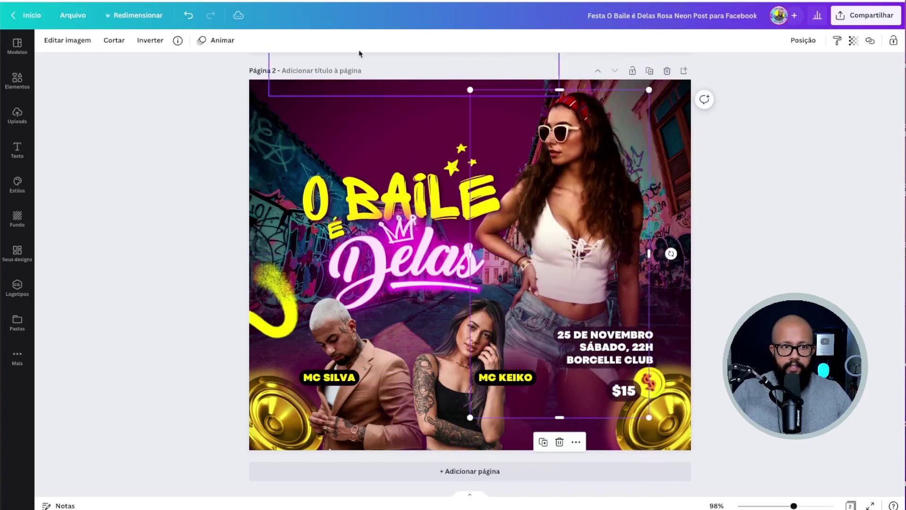
pyautogui.click(177, 40)
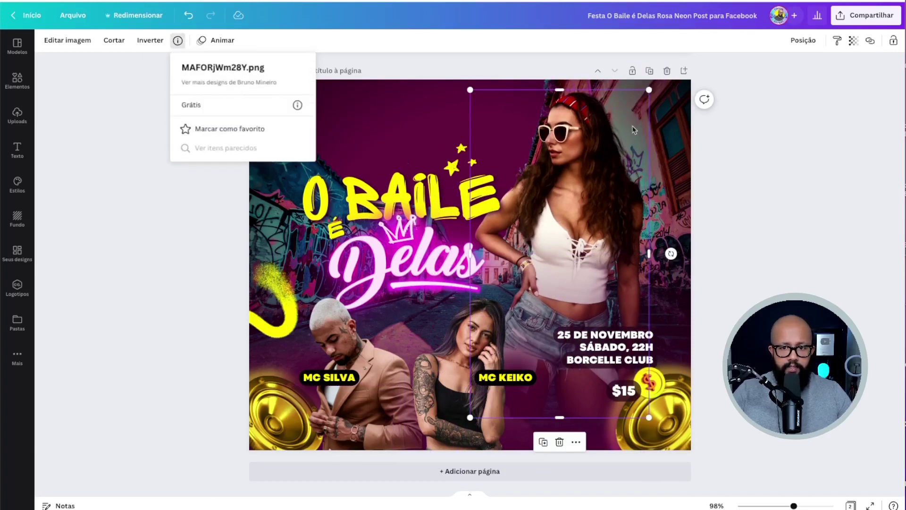
pyautogui.moveTo(598, 141); pyautogui.dragTo(600, 136)
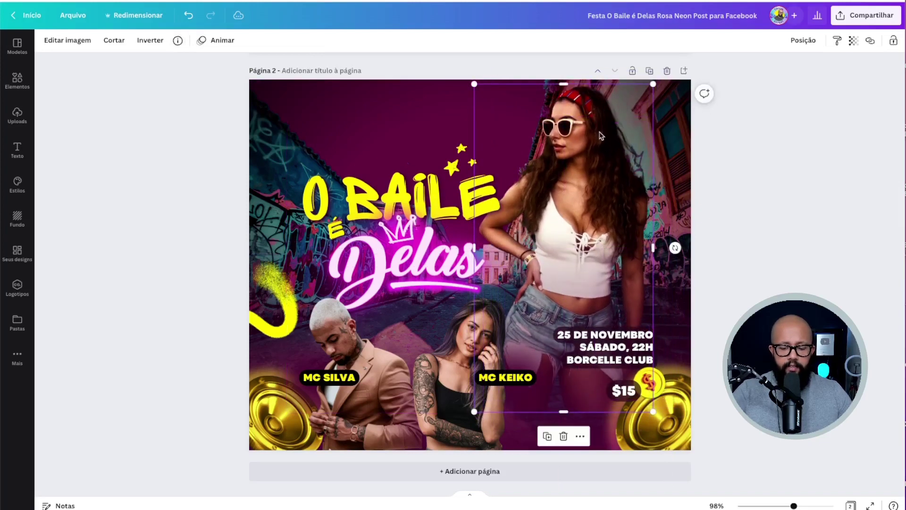
pyautogui.press('Delete')
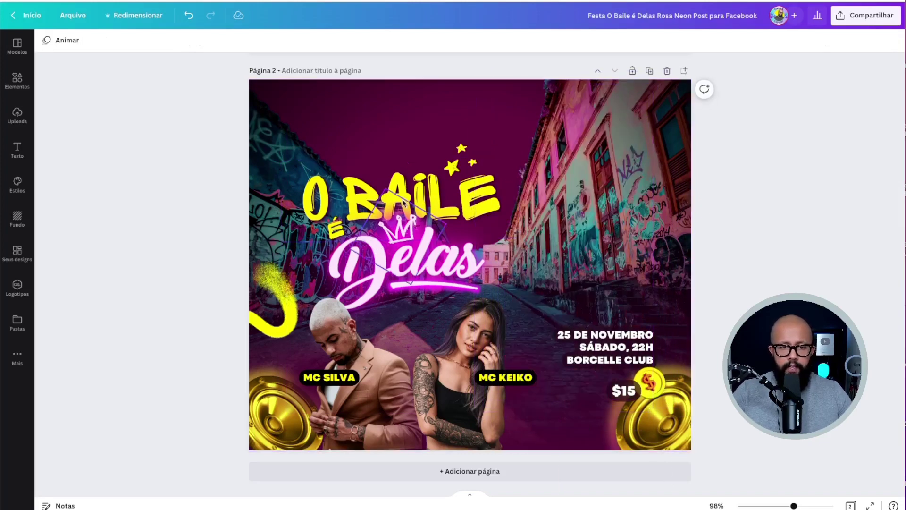
# Move the "O BAILE" title up above the yellow stars and review its font and shadow effect settings.
pyautogui.moveTo(439, 188); pyautogui.dragTo(440, 113)
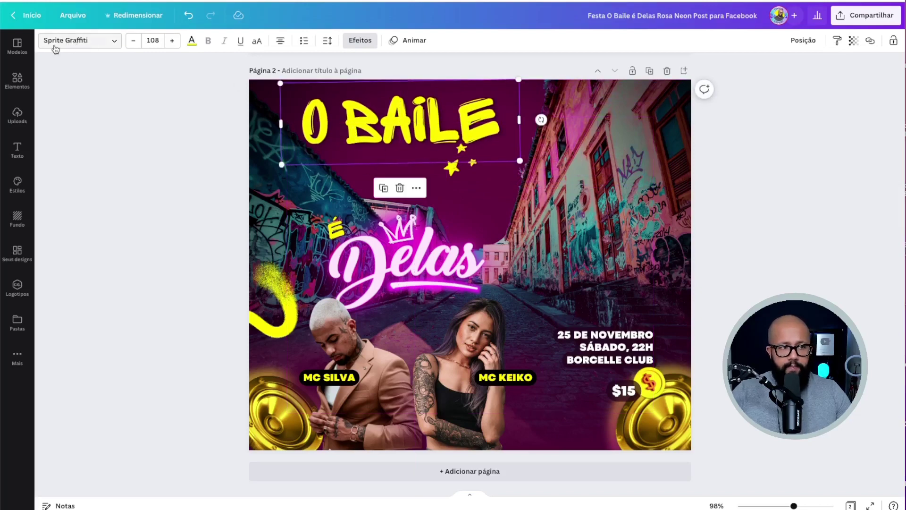
pyautogui.click(73, 46)
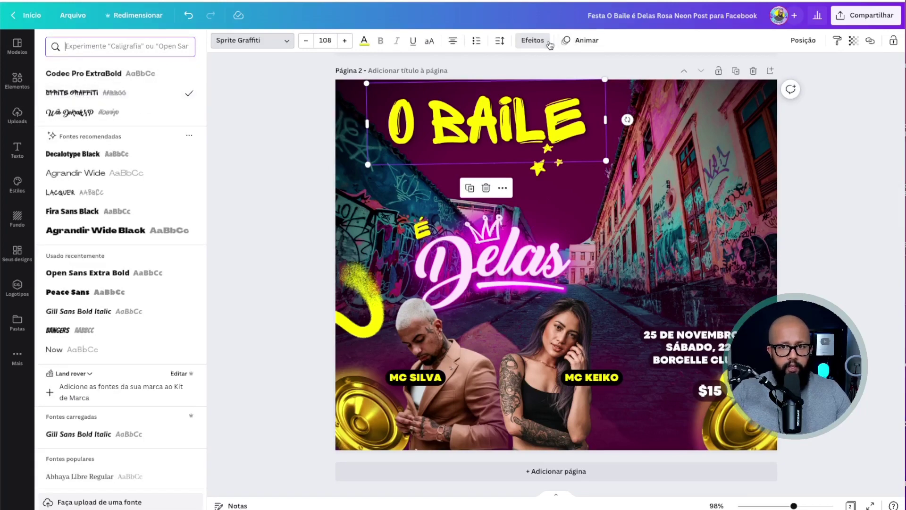
pyautogui.click(532, 43)
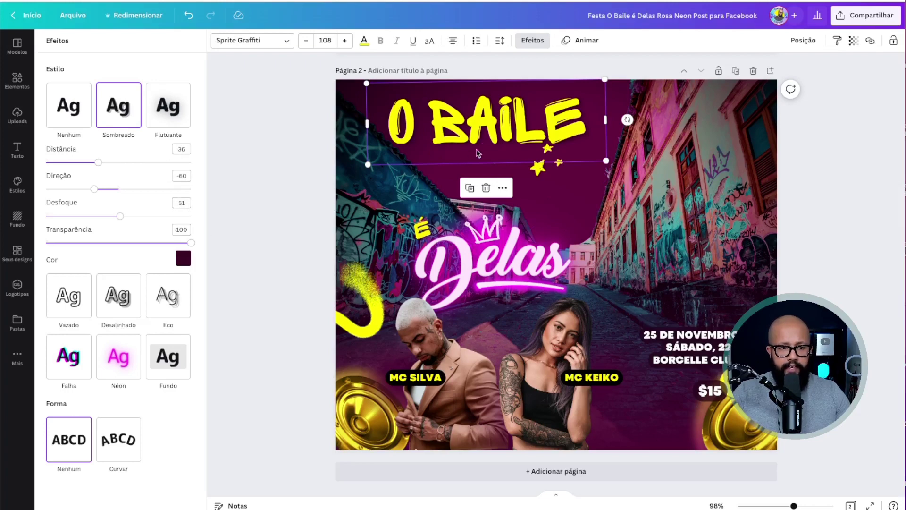
pyautogui.click(183, 258)
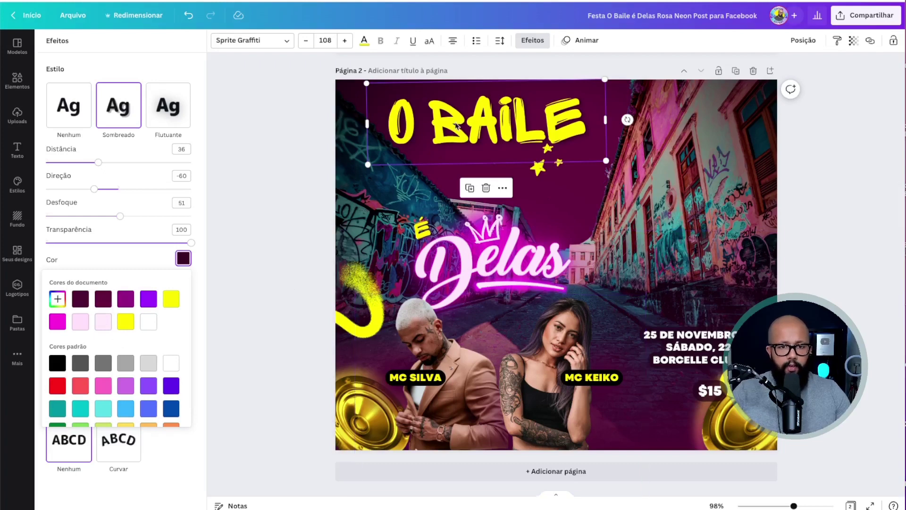
pyautogui.press('Escape')
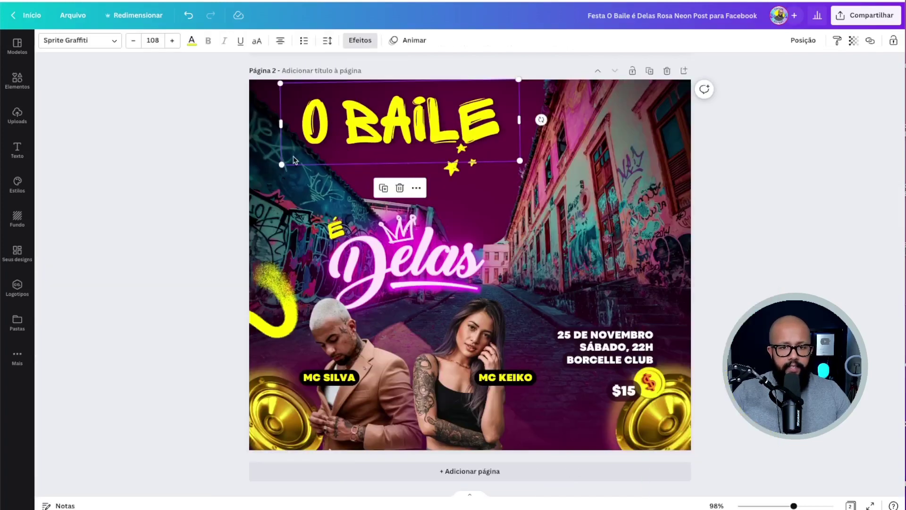
# Clear the "O BAILE" title text from page 2.
pyautogui.scroll(5, 378, 150)
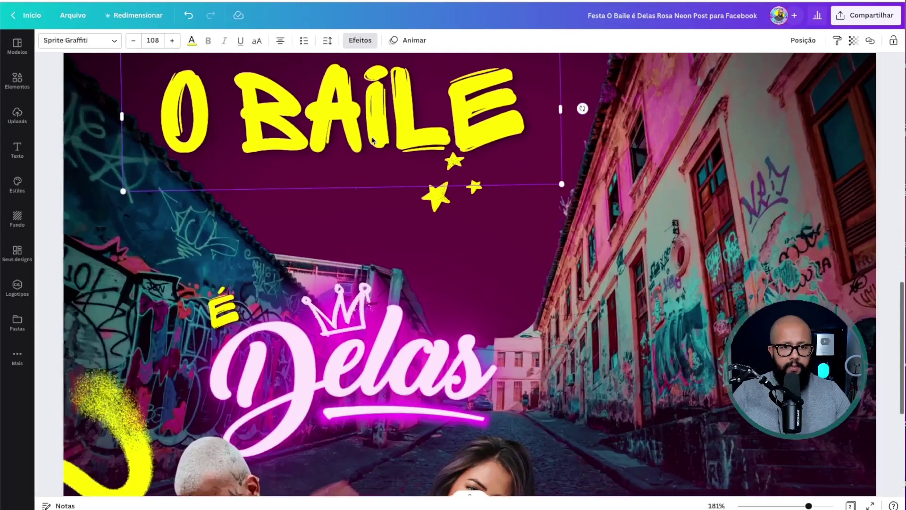
pyautogui.scroll(-5, 297, 174)
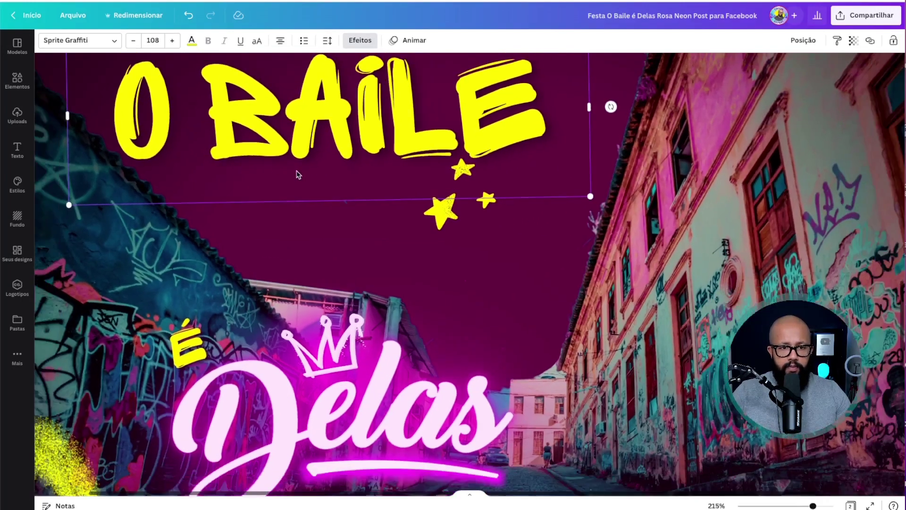
pyautogui.scroll(-2, 297, 174)
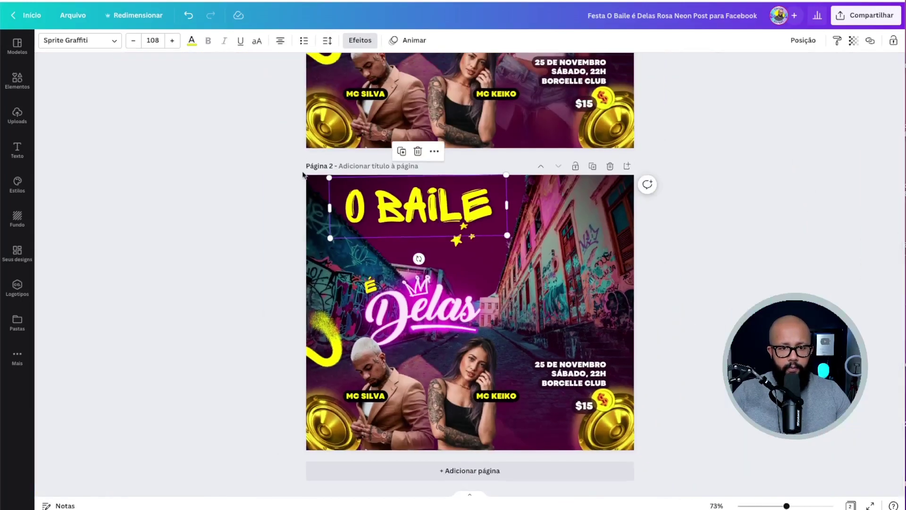
pyautogui.doubleClick(412, 215)
pyautogui.press('BackSpace')
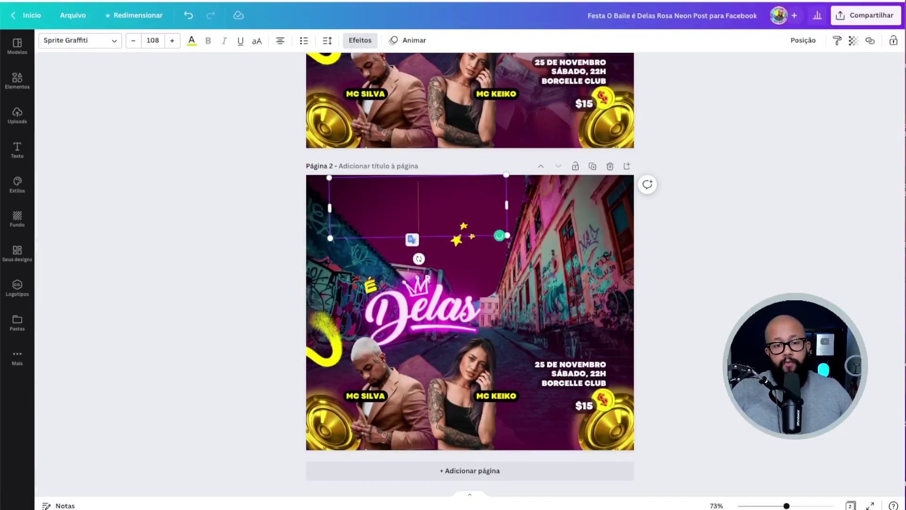
pyautogui.click(222, 228)
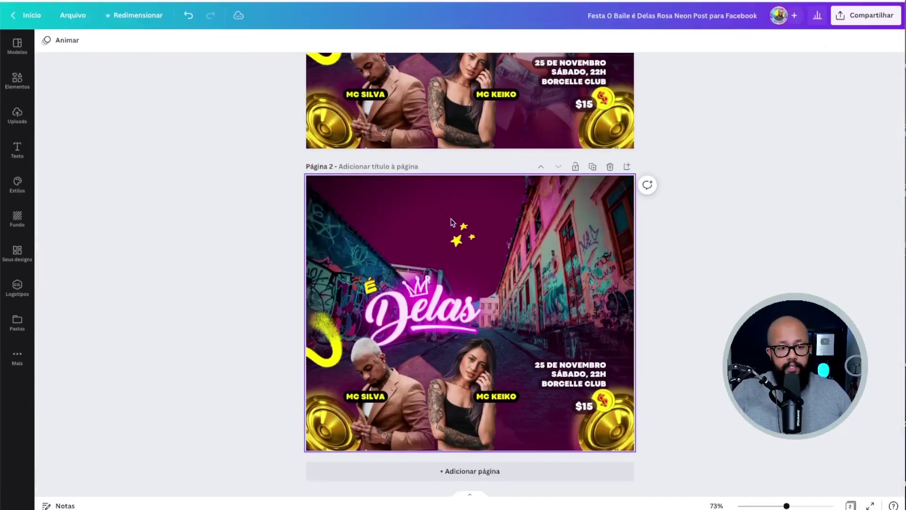
# Check the element details of the yellow stars on page 2 and delete the stars.
pyautogui.click(473, 241)
pyautogui.click(216, 40)
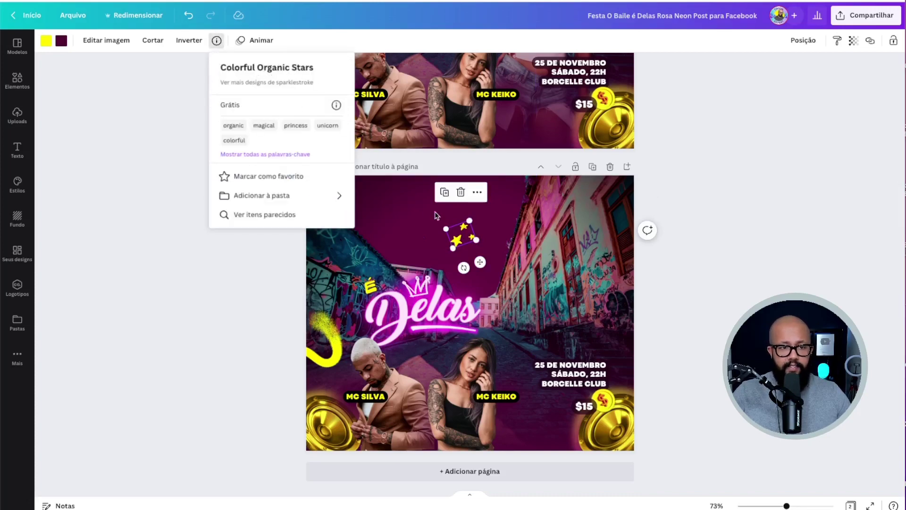
pyautogui.scroll(5, 471, 235)
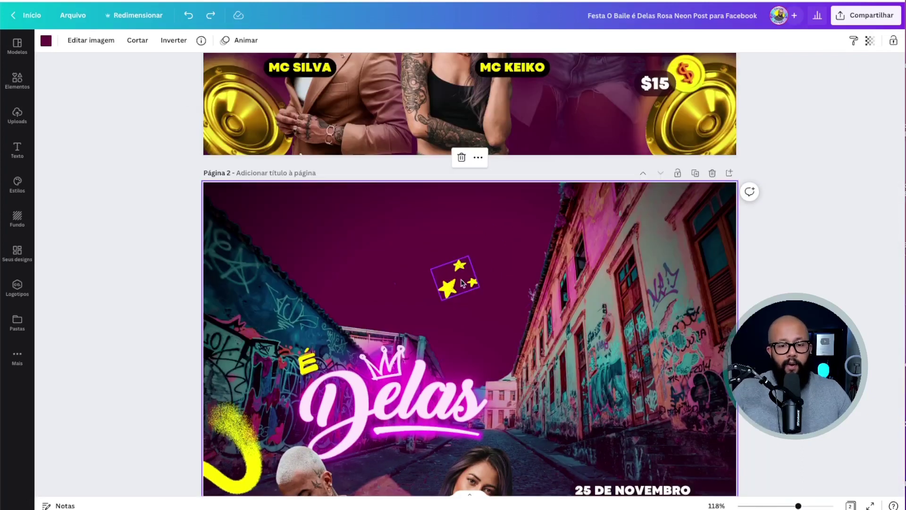
pyautogui.press('Delete')
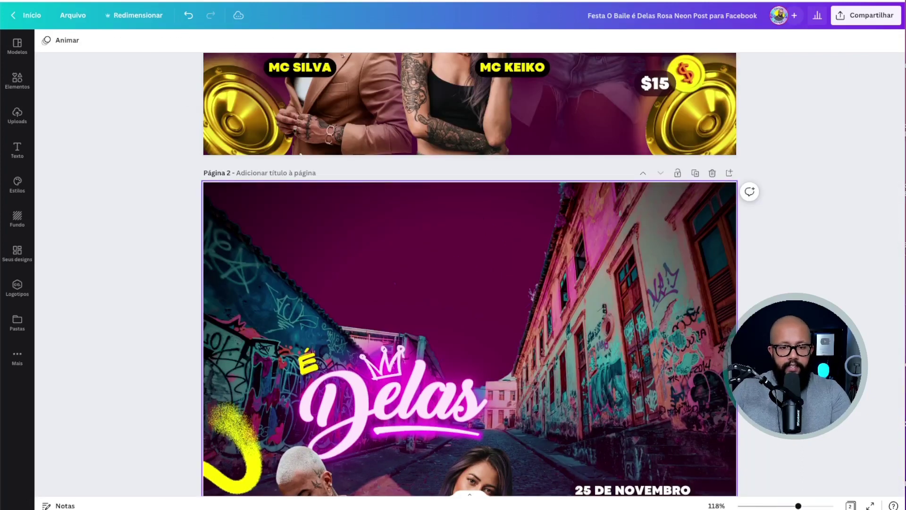
# Compare the stripped-down flyer on page 2 with the original design on page 1.
pyautogui.scroll(-3, 350, 282)
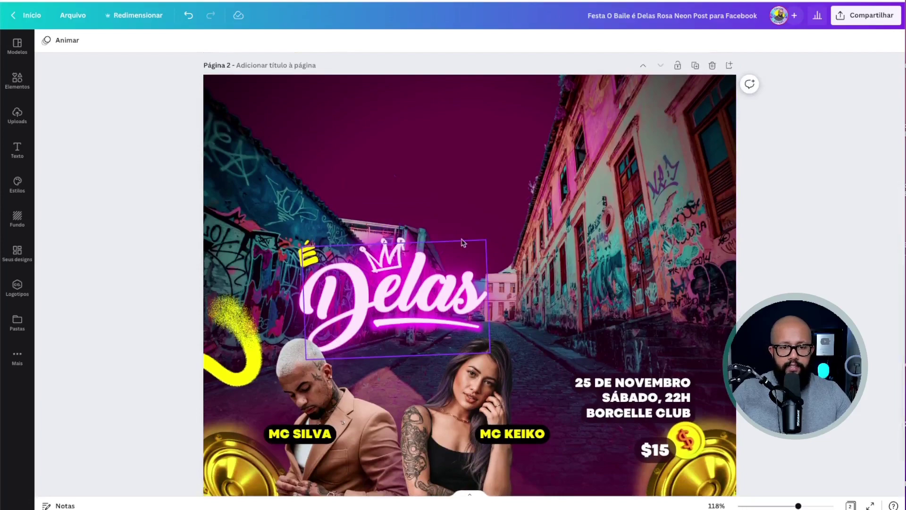
pyautogui.scroll(-5, 523, 252)
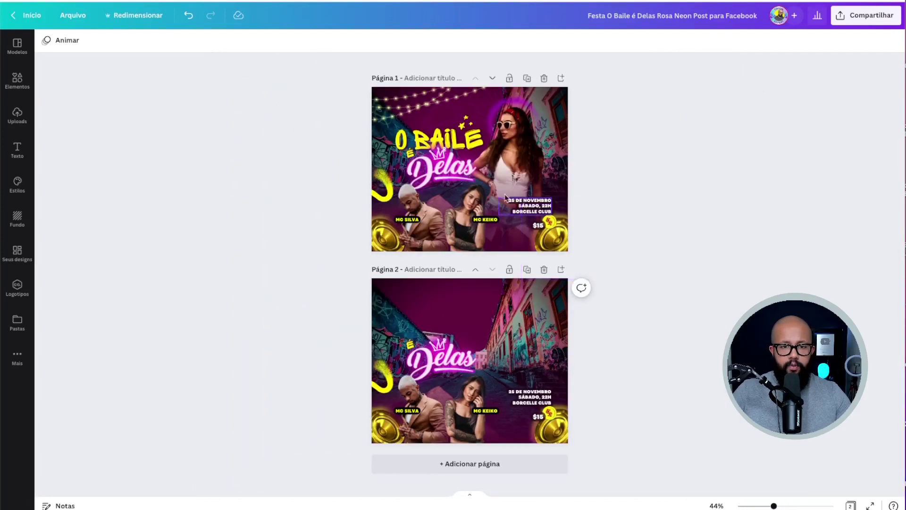
pyautogui.scroll(4, 477, 131)
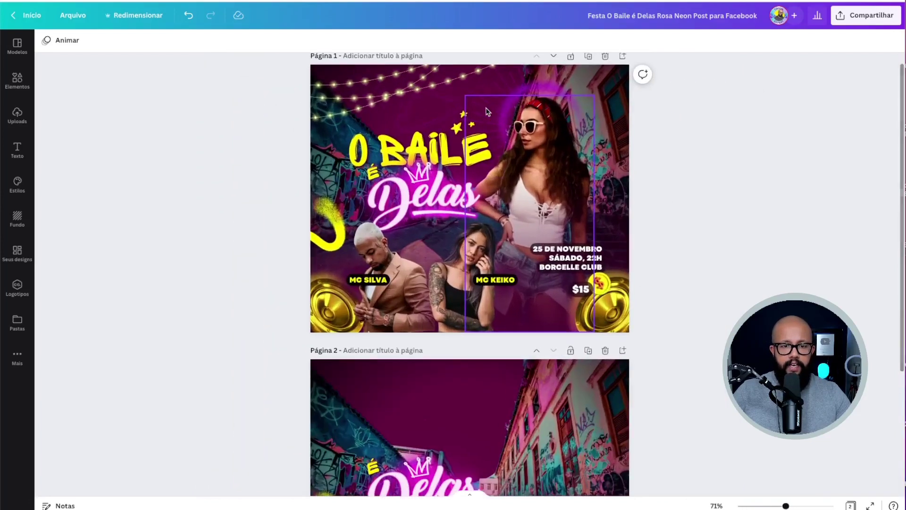
pyautogui.scroll(-3, 472, 212)
pyautogui.scroll(3, 452, 335)
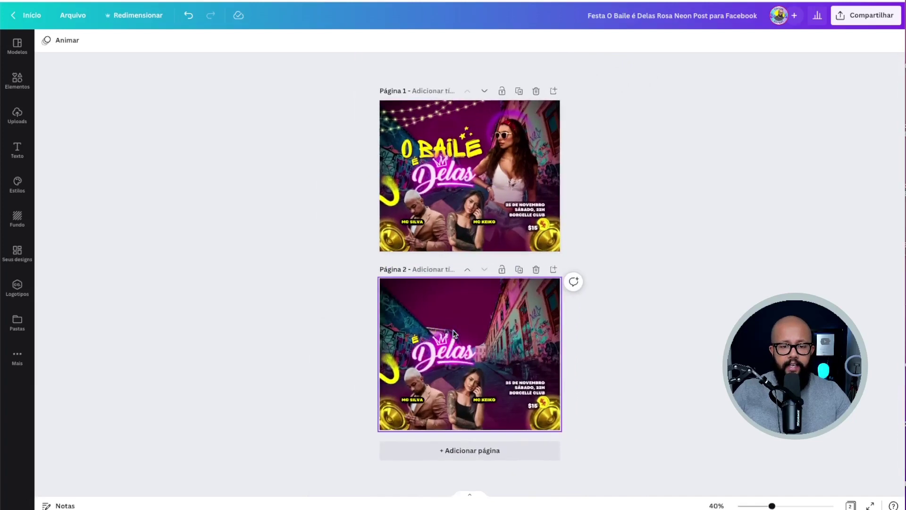
pyautogui.scroll(-1, 452, 335)
pyautogui.scroll(3, 406, 282)
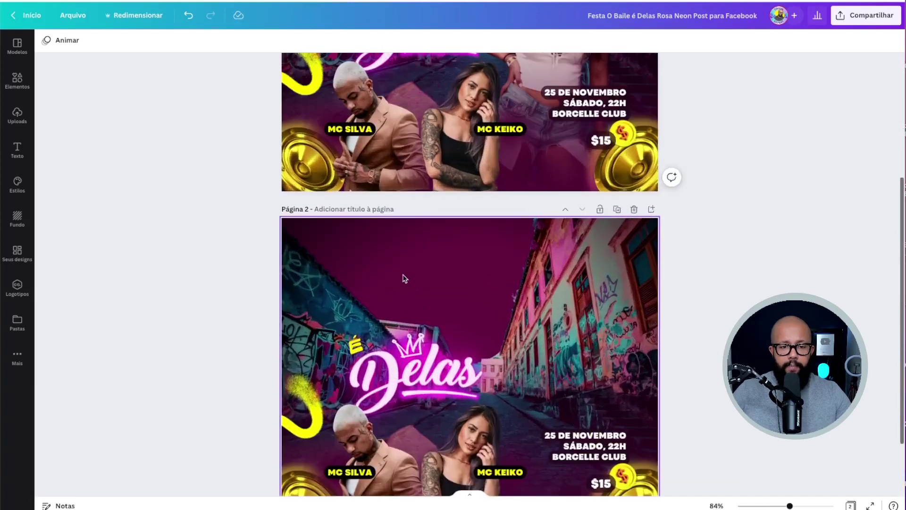
pyautogui.scroll(-3, 406, 283)
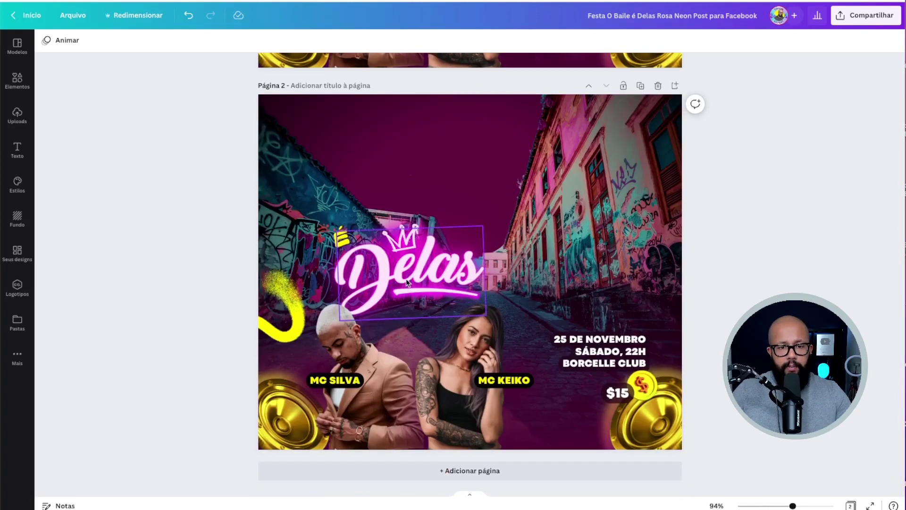
pyautogui.scroll(1, 407, 283)
pyautogui.scroll(1, 408, 283)
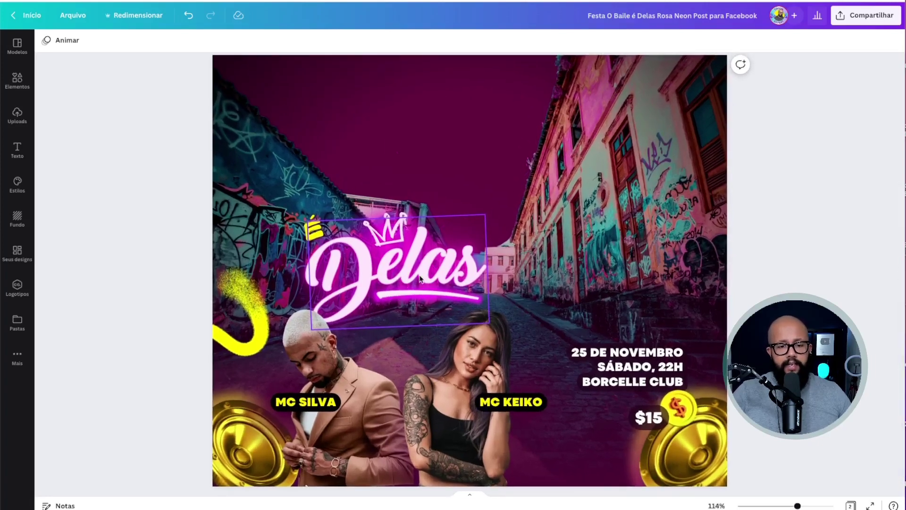
# Move the "Delas" text up above the crown on page 2 and compare it with the original on page 1.
pyautogui.click(420, 279)
pyautogui.moveTo(420, 279); pyautogui.dragTo(489, 137)
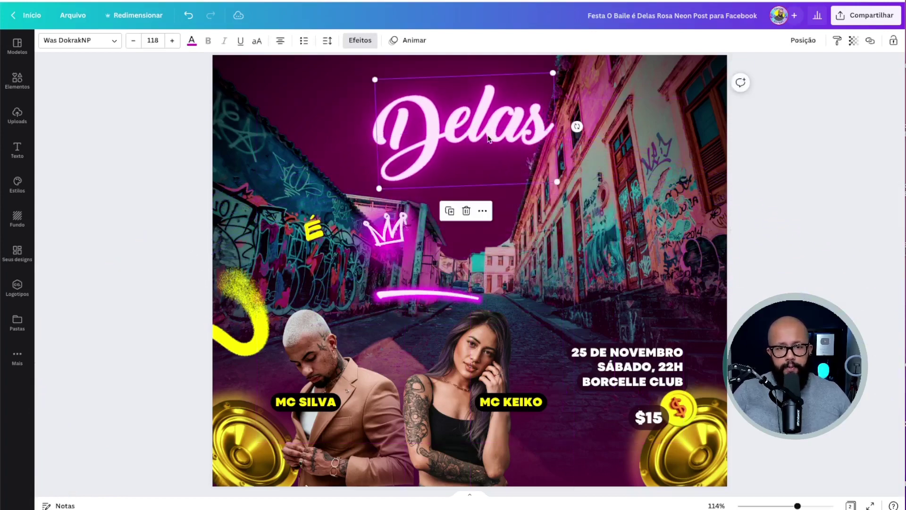
pyautogui.scroll(10, 488, 138)
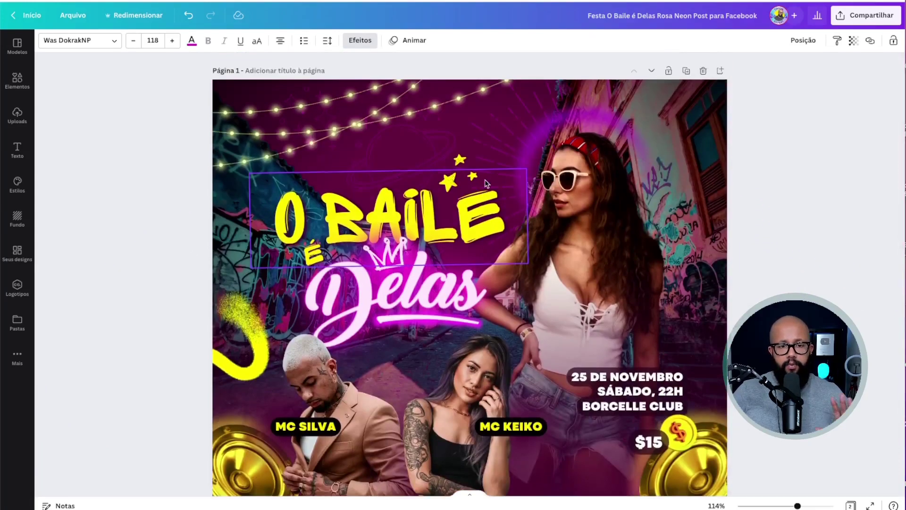
pyautogui.scroll(-1, 487, 184)
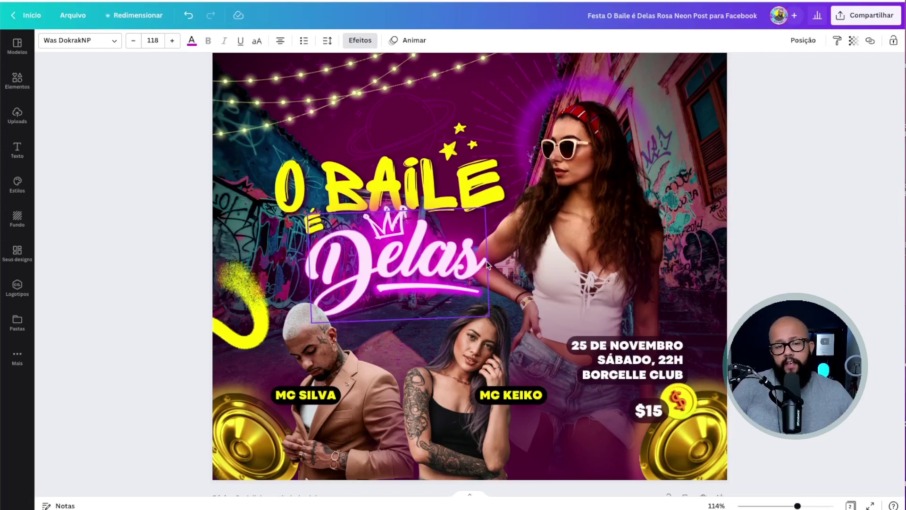
pyautogui.scroll(-10, 488, 265)
pyautogui.scroll(1, 451, 164)
# Review the font, text colour and neon effect settings of the "Delas" text, and clear the text.
pyautogui.click(452, 164)
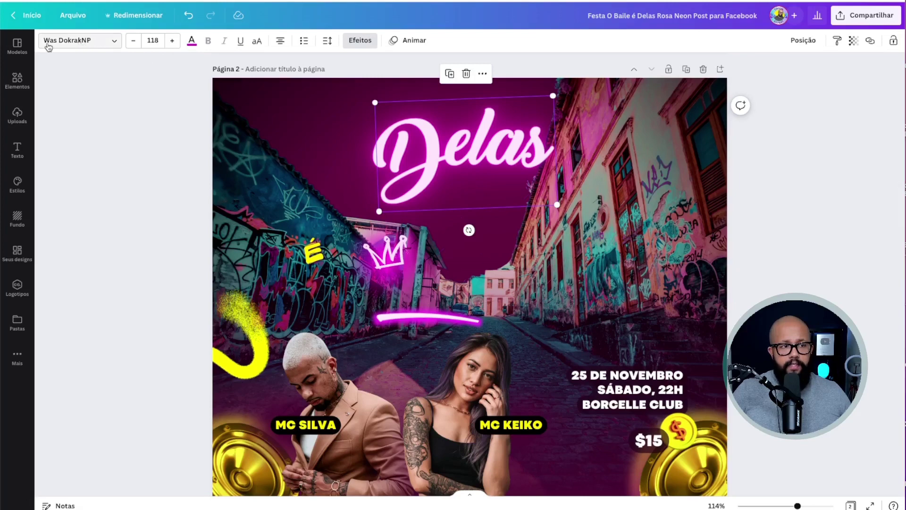
pyautogui.click(75, 42)
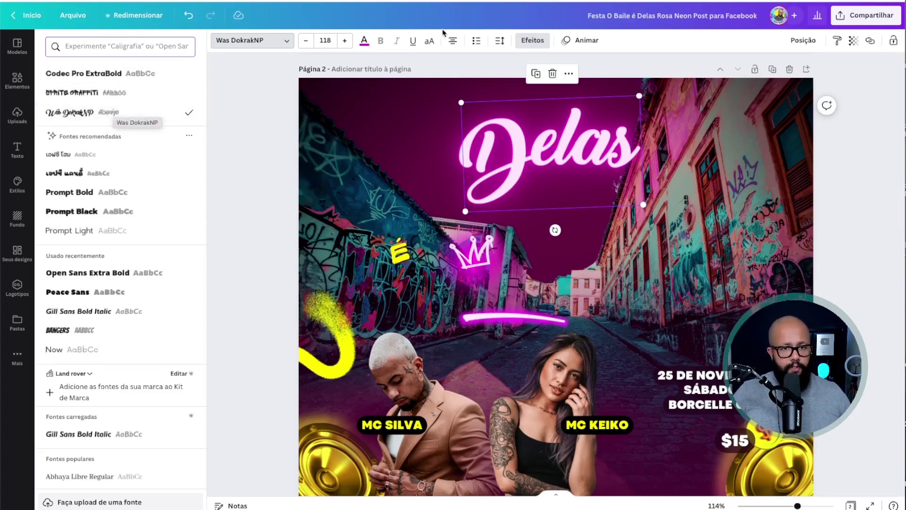
pyautogui.click(364, 45)
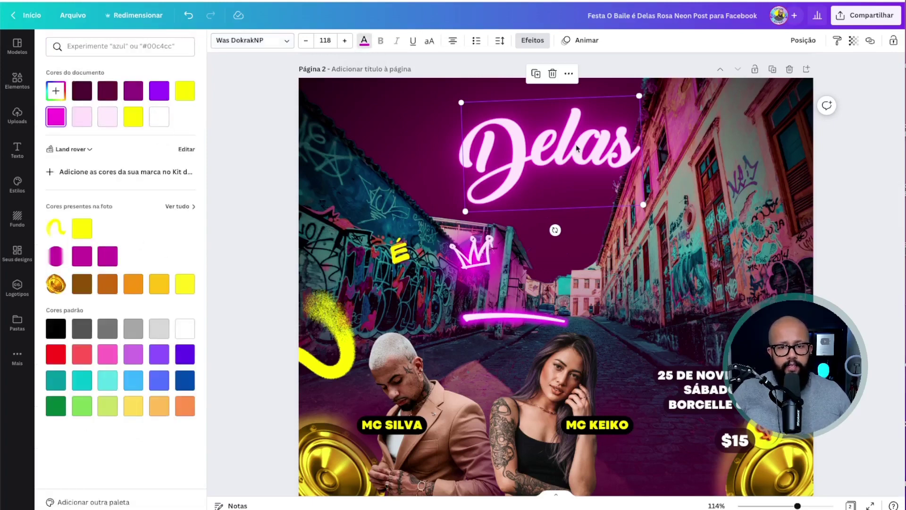
pyautogui.moveTo(576, 148); pyautogui.dragTo(515, 196)
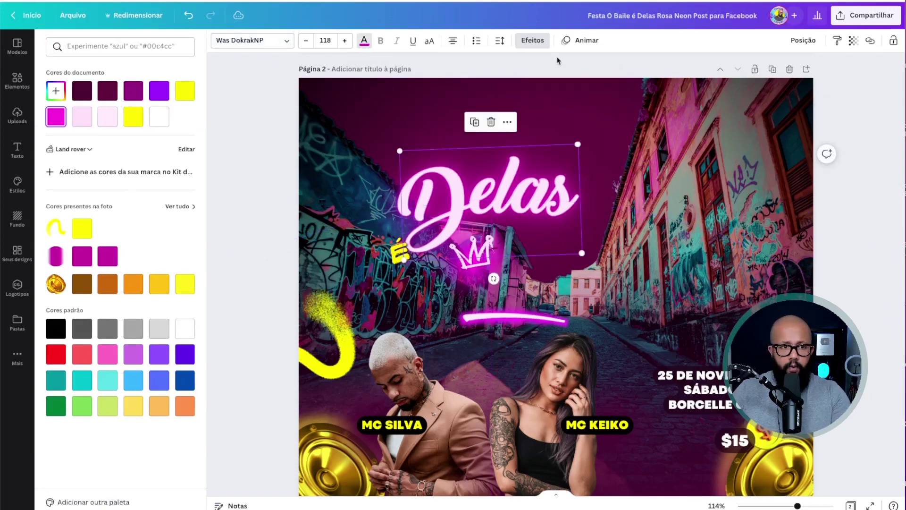
pyautogui.click(532, 42)
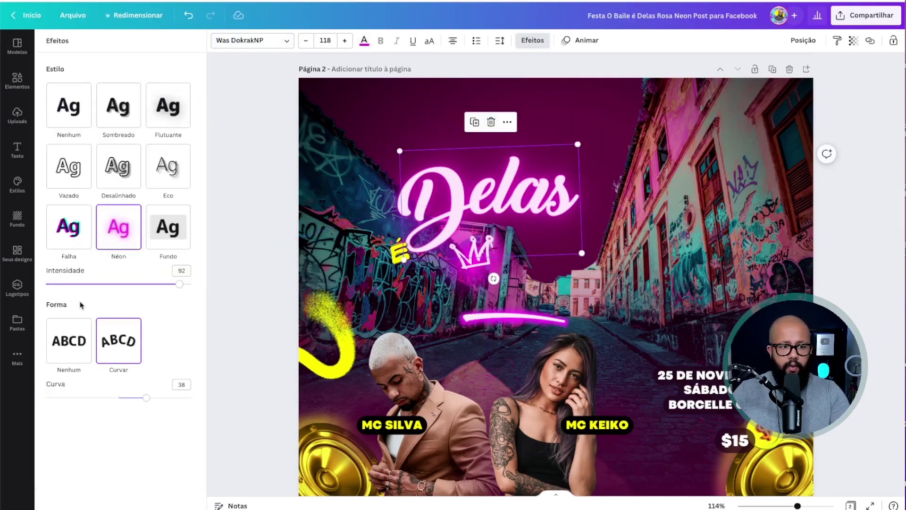
pyautogui.doubleClick(518, 182)
pyautogui.press('BackSpace')
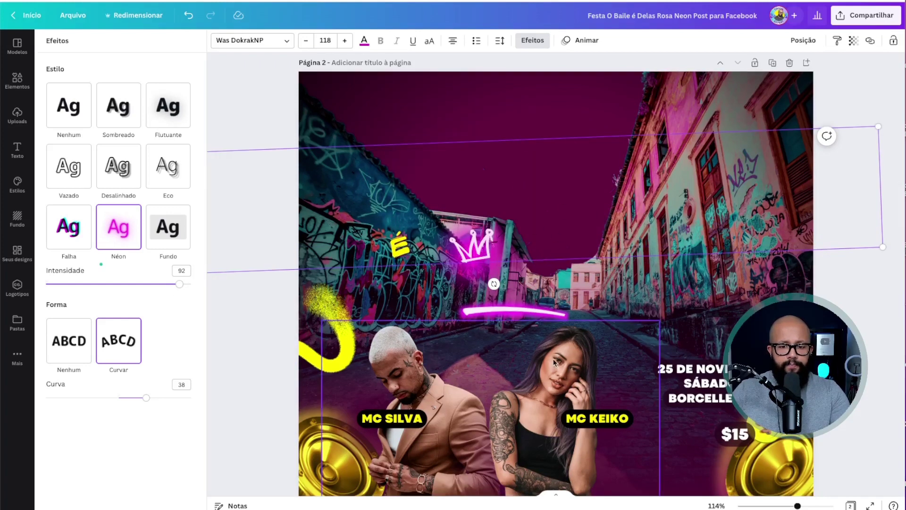
# Move the neon underline up into the empty sky and check the element details of its line and pink blur.
pyautogui.click(545, 314)
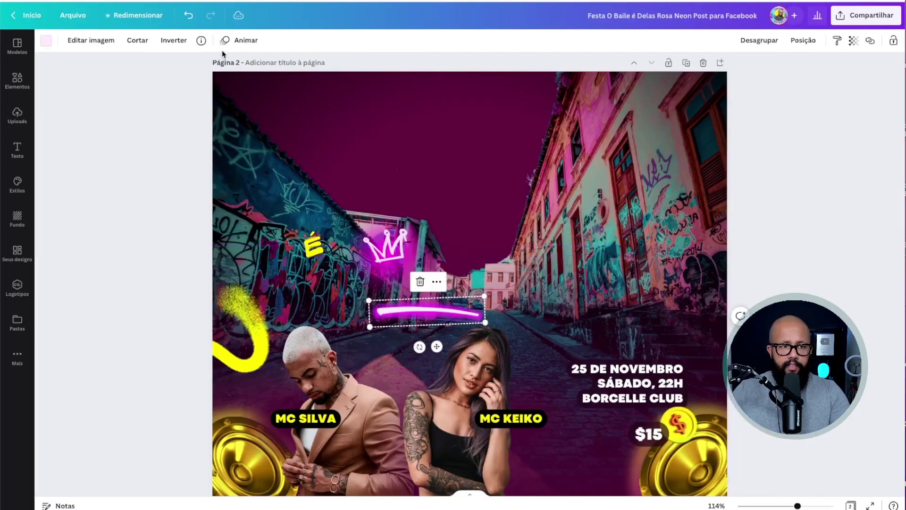
pyautogui.click(201, 40)
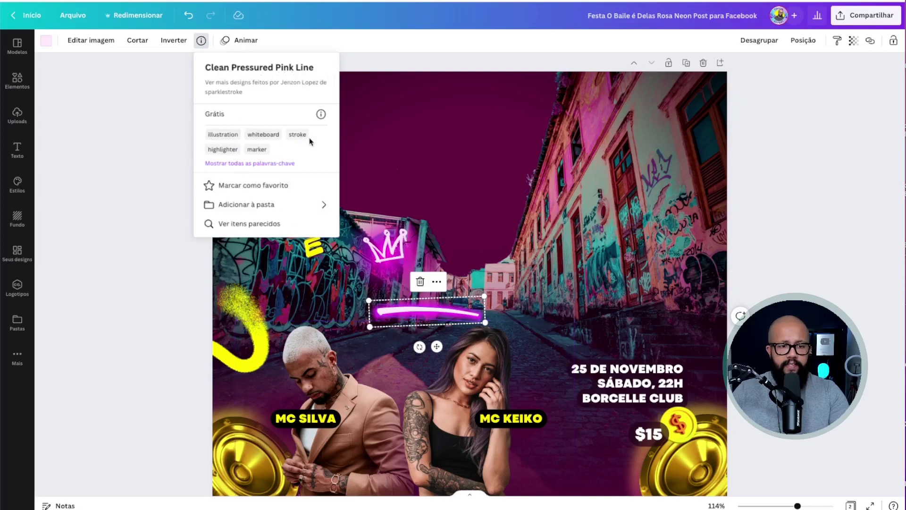
pyautogui.moveTo(415, 309); pyautogui.dragTo(453, 162)
pyautogui.click(182, 45)
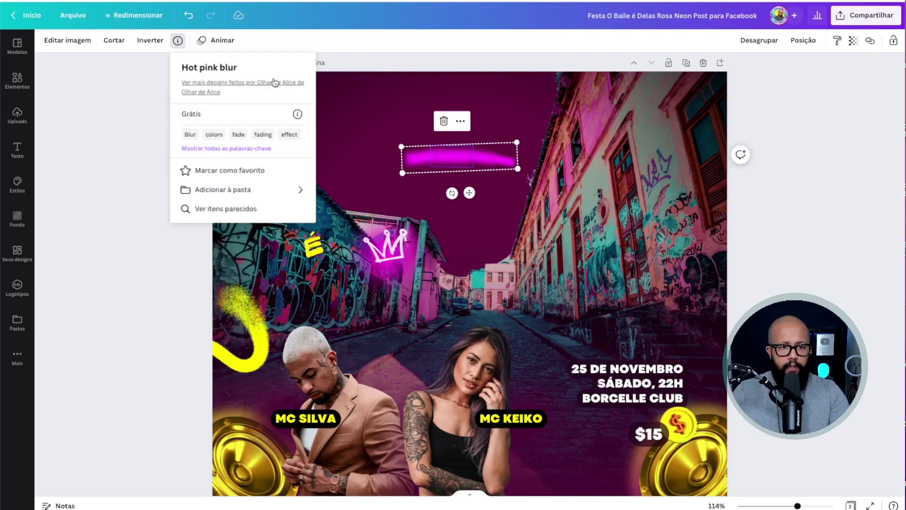
# Shift the pink blur slightly within the sky and ungroup its pieces.
pyautogui.moveTo(457, 155); pyautogui.dragTo(448, 164)
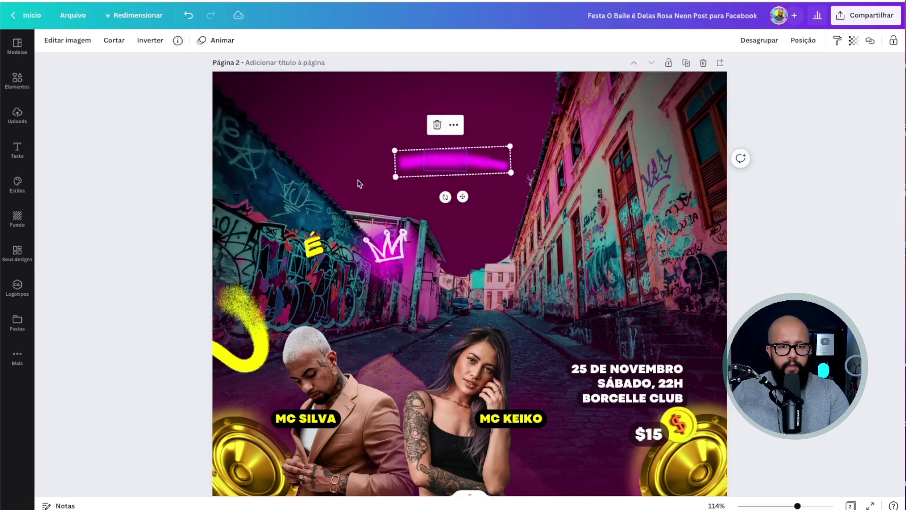
pyautogui.click(765, 39)
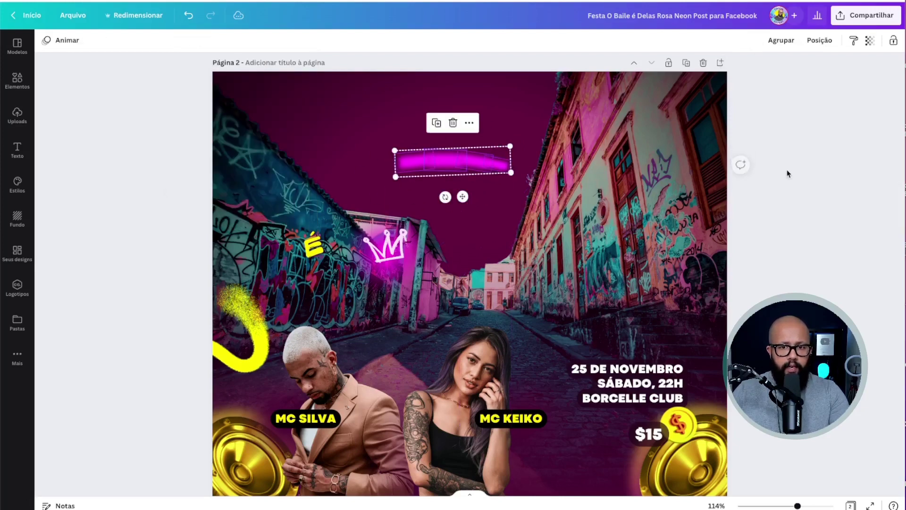
pyautogui.click(787, 173)
# Spread the separate pink blur pieces apart to show how the glow is built.
pyautogui.click(487, 167)
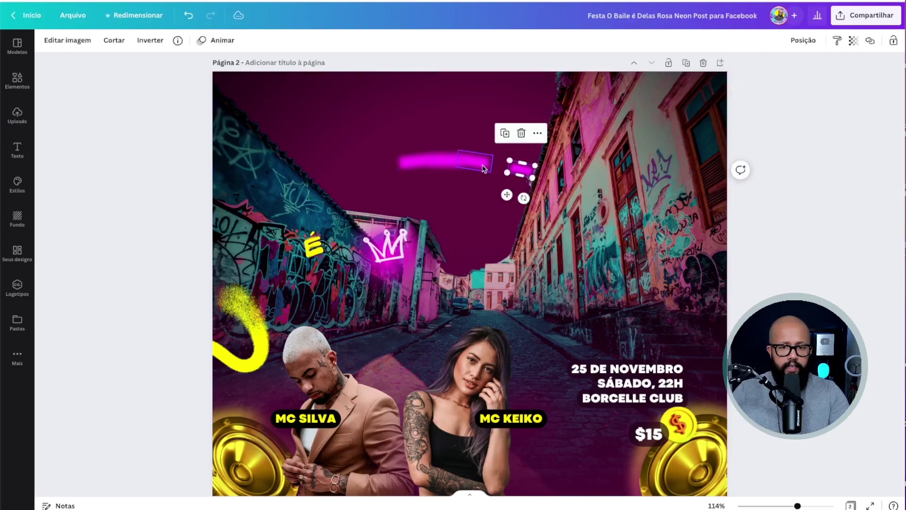
pyautogui.moveTo(488, 167); pyautogui.dragTo(509, 162)
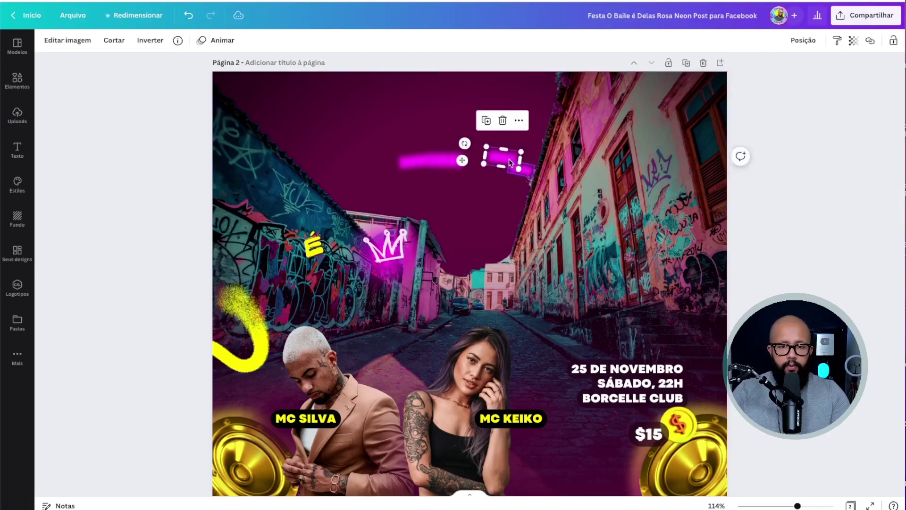
pyautogui.moveTo(446, 163); pyautogui.dragTo(448, 122)
pyautogui.moveTo(415, 163); pyautogui.dragTo(386, 168)
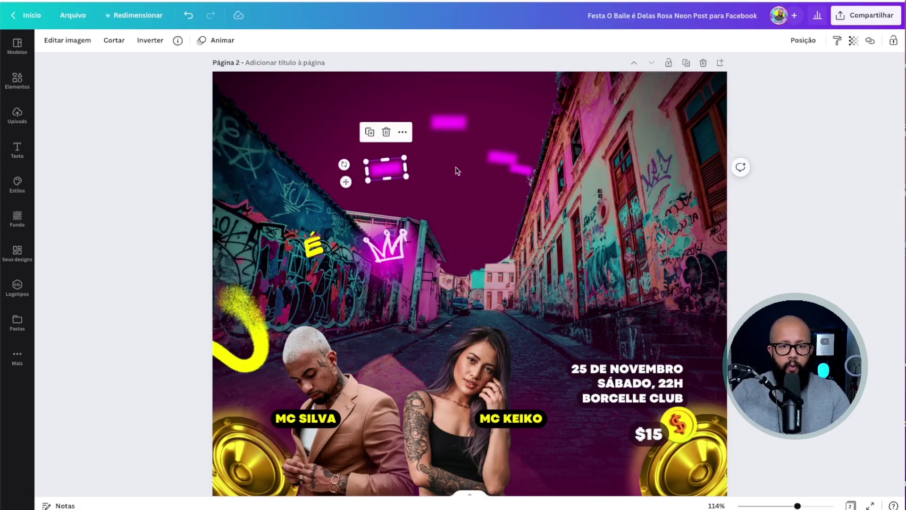
# Undo the moves of the pink blur pieces.
pyautogui.hotkey('ctrl', 'z')
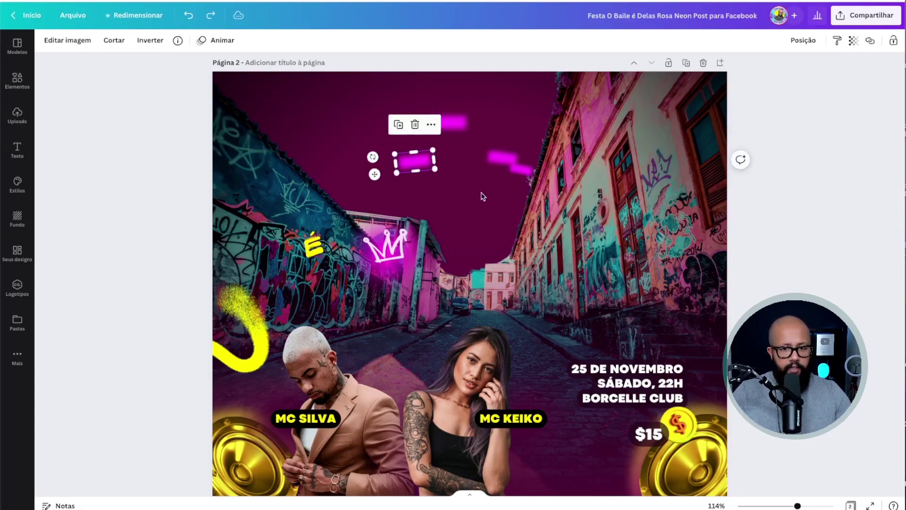
pyautogui.hotkey('ctrl', 'z')
pyautogui.hotkey('ctrl', 'z')
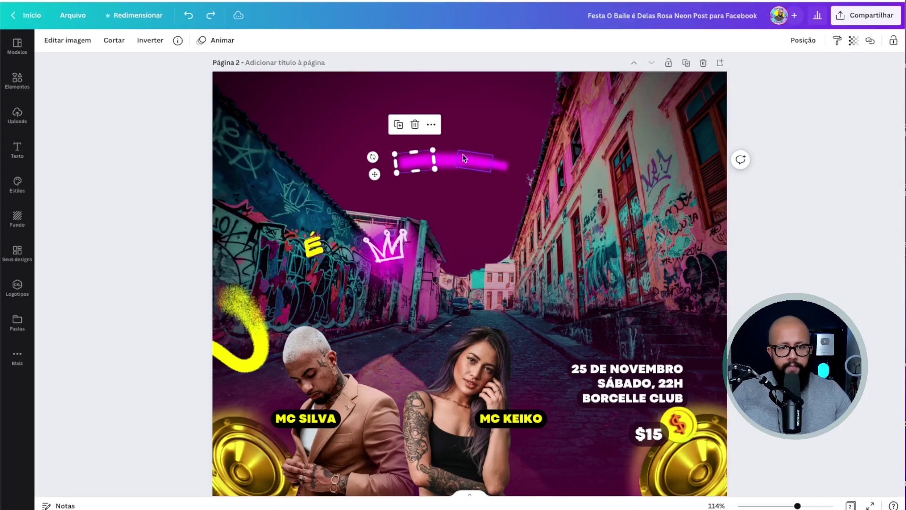
# Delete the separate pink blur pieces from the sky.
pyautogui.press('Delete')
pyautogui.click(435, 168)
pyautogui.press('Delete')
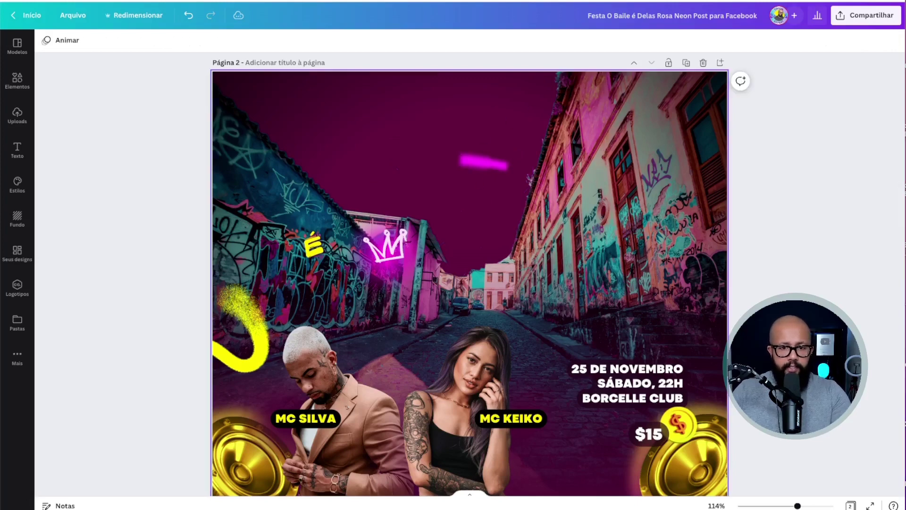
pyautogui.click(484, 164)
pyautogui.press('Delete')
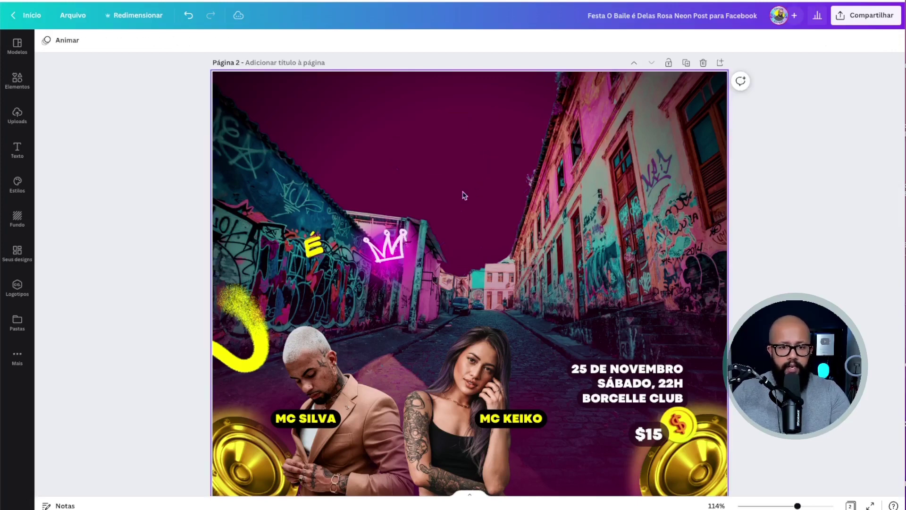
# Move the crown and its pink glow separately into the empty sky and check the glow's element details.
pyautogui.hotkey('ctrl', 'z')
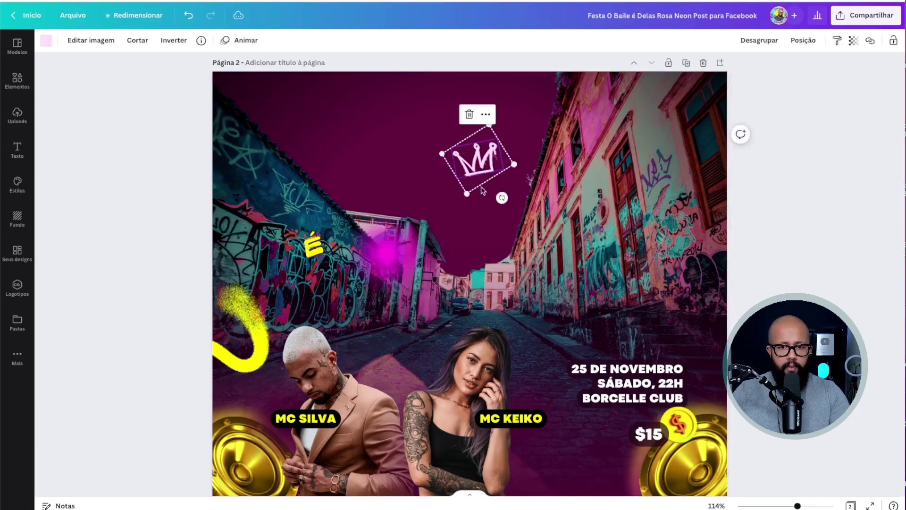
pyautogui.click(384, 257)
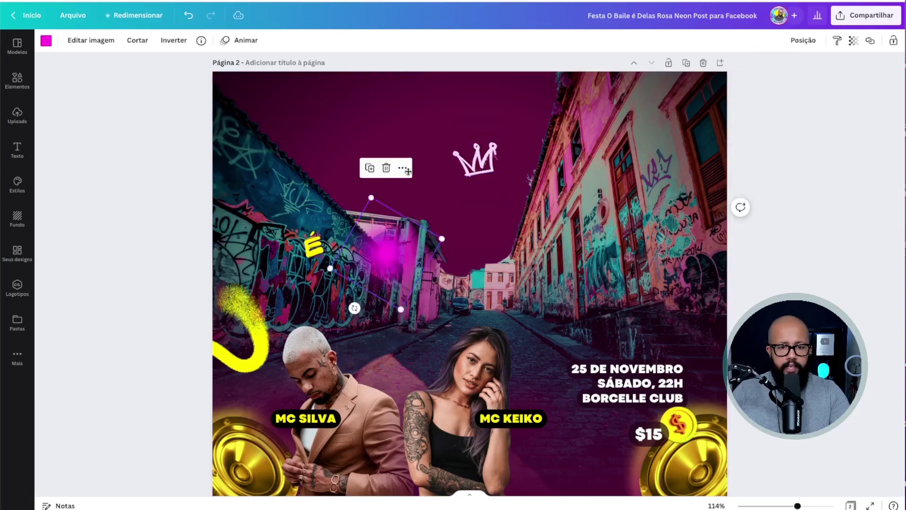
pyautogui.moveTo(383, 257); pyautogui.dragTo(409, 141)
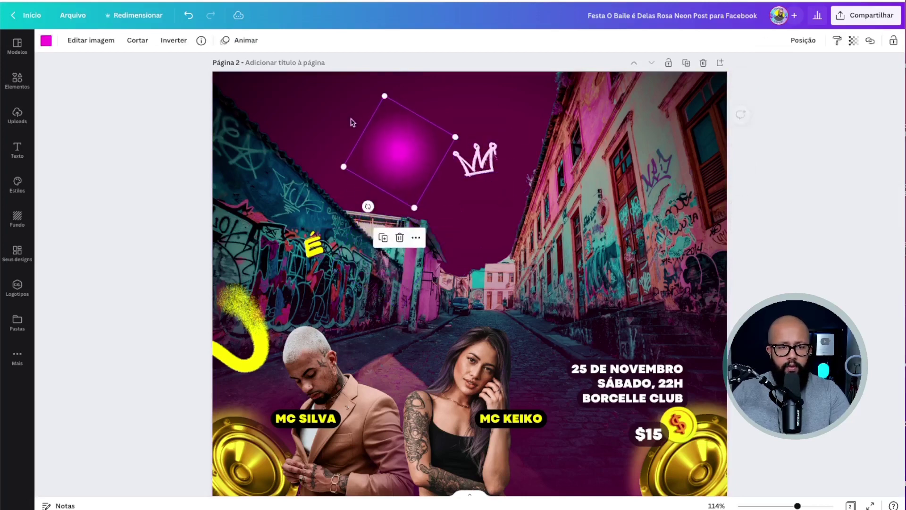
pyautogui.click(201, 41)
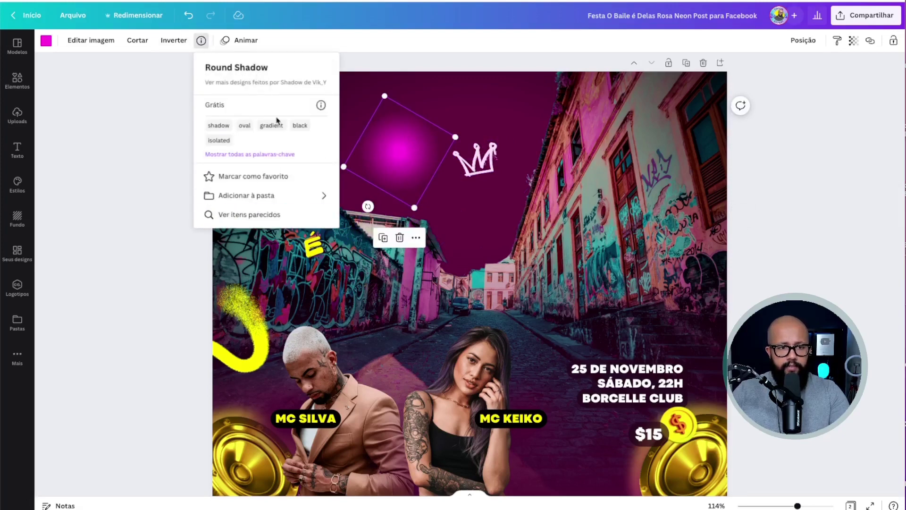
# Delete the round pink glow and the crown drawing from the sky.
pyautogui.click(396, 154)
pyautogui.moveTo(395, 154); pyautogui.dragTo(478, 158)
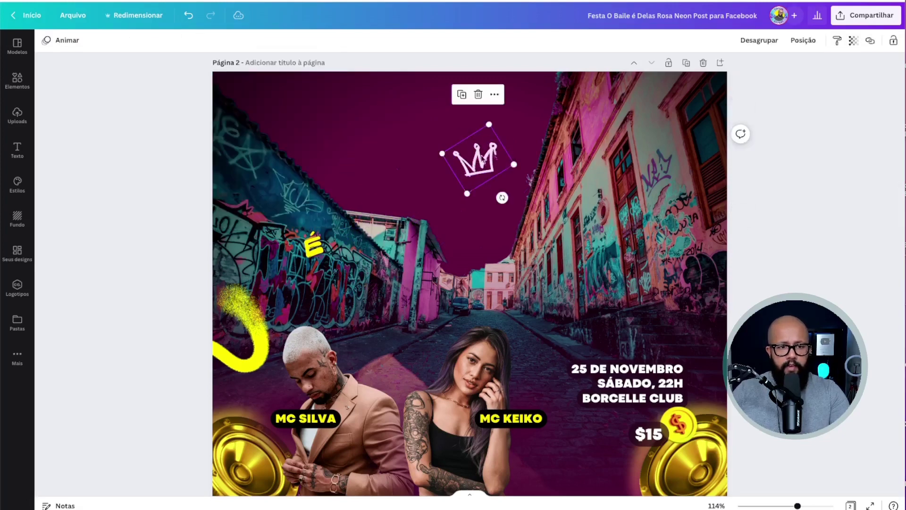
pyautogui.click(493, 157)
pyautogui.press('Delete')
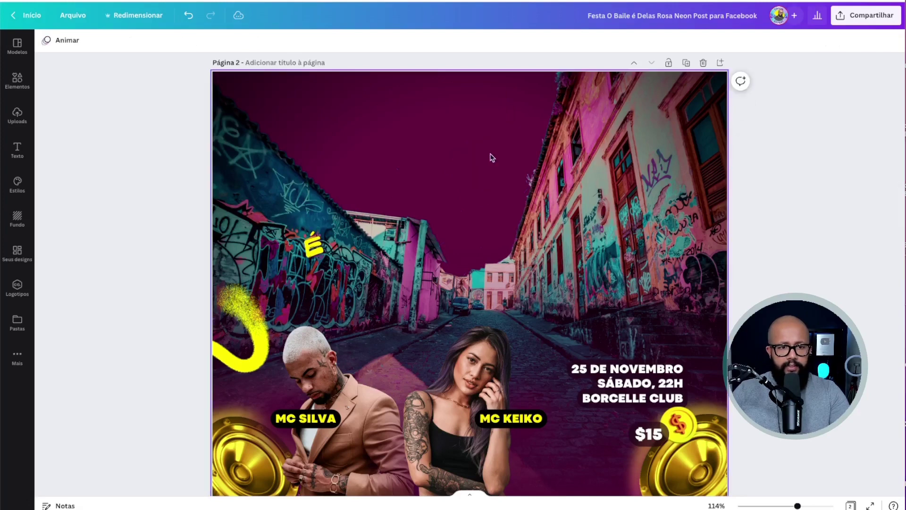
# Move the yellow "É" text into the empty sky and delete it.
pyautogui.click(314, 253)
pyautogui.moveTo(313, 253); pyautogui.dragTo(484, 170)
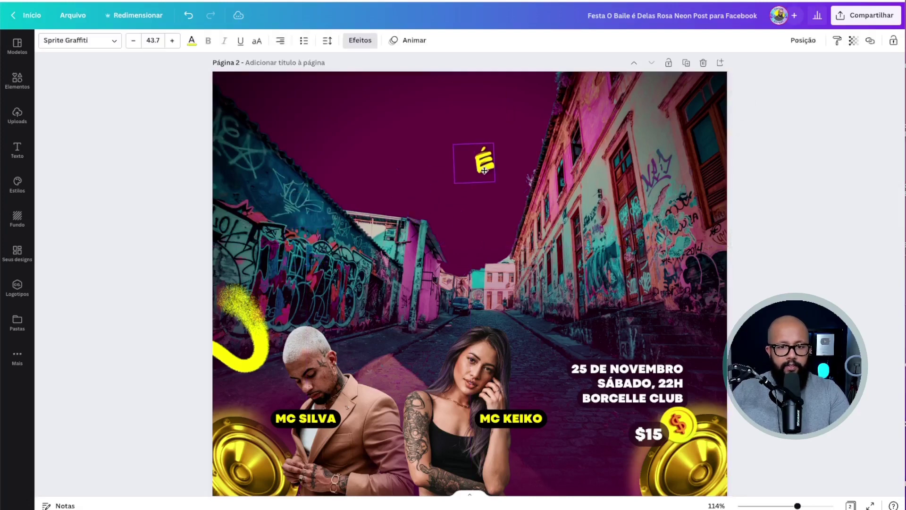
pyautogui.press('Delete')
# Move the yellow spray stroke up onto the graffiti wall to check its element details, and delete it.
pyautogui.click(238, 315)
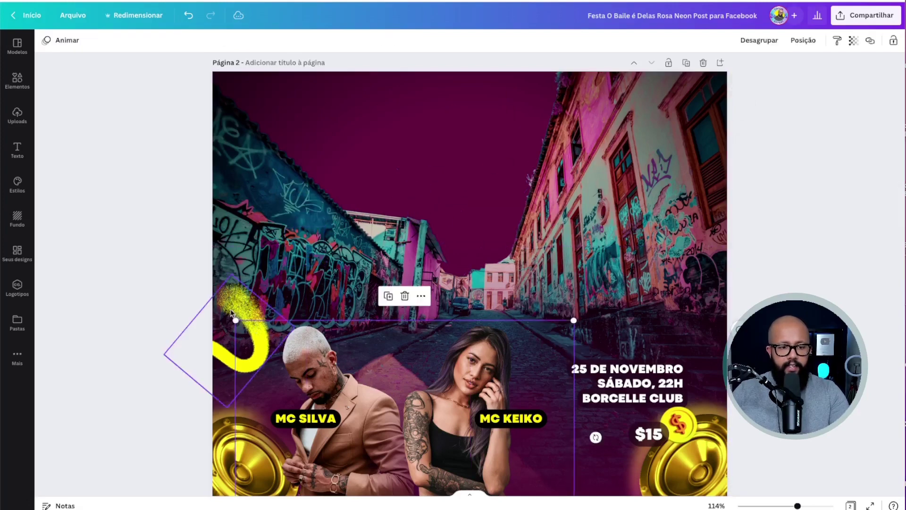
pyautogui.moveTo(231, 313)
pyautogui.mouseDown()
pyautogui.moveTo(275, 177)
pyautogui.moveTo(282, 189)
pyautogui.mouseUp()
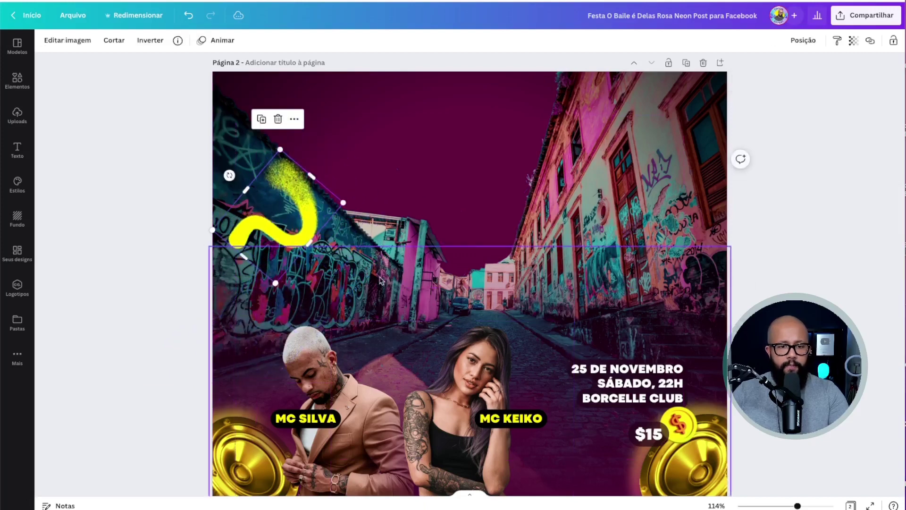
pyautogui.click(179, 41)
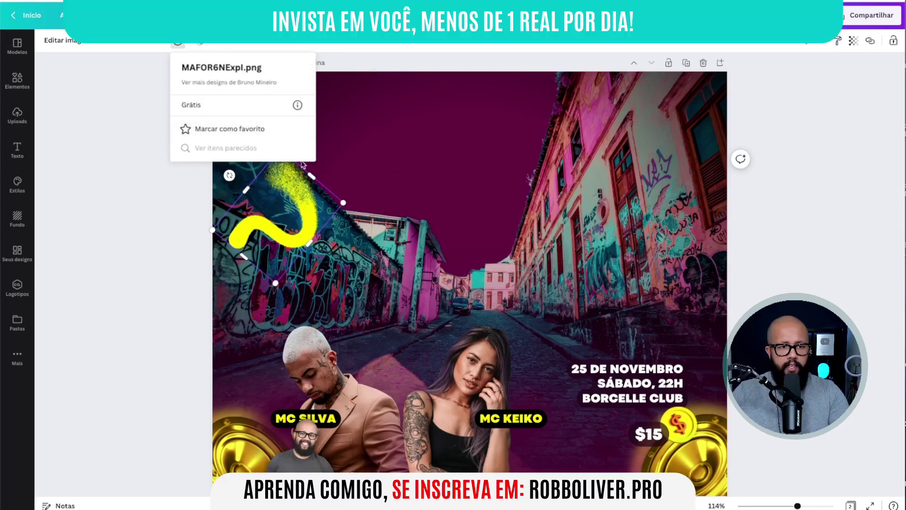
pyautogui.click(306, 210)
pyautogui.press('Delete')
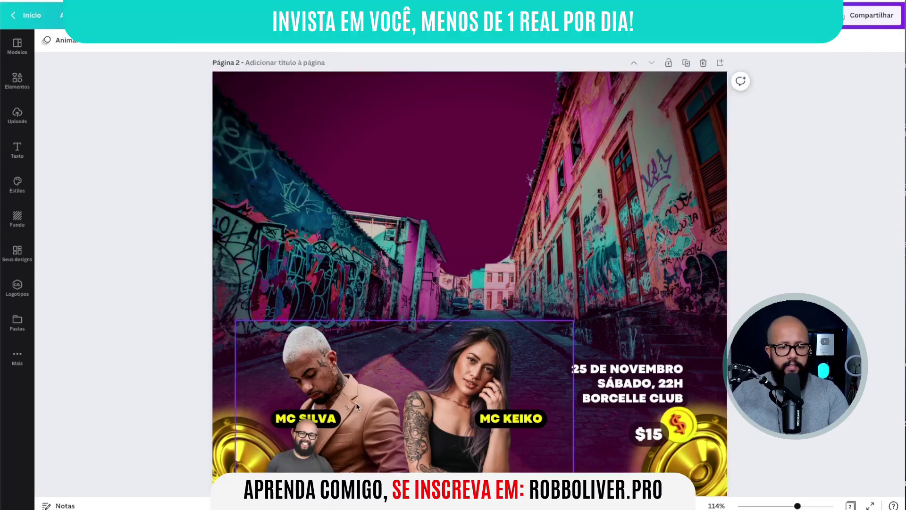
# Move the grouped performers up over the street and delete the man's cutout photo.
pyautogui.scroll(-2, 362, 386)
pyautogui.moveTo(362, 386); pyautogui.dragTo(347, 206)
pyautogui.press('Delete')
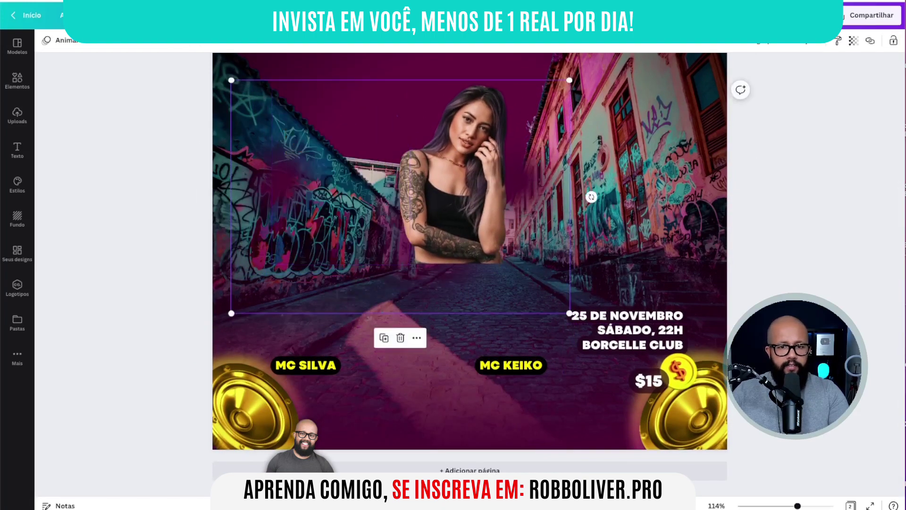
# Check the element details of the woman's cutout photo and delete it.
pyautogui.click(455, 163)
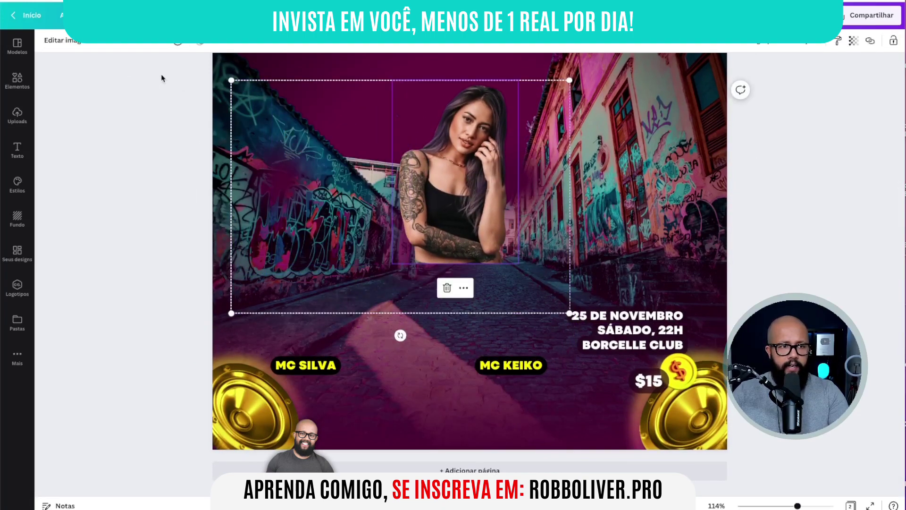
pyautogui.click(177, 46)
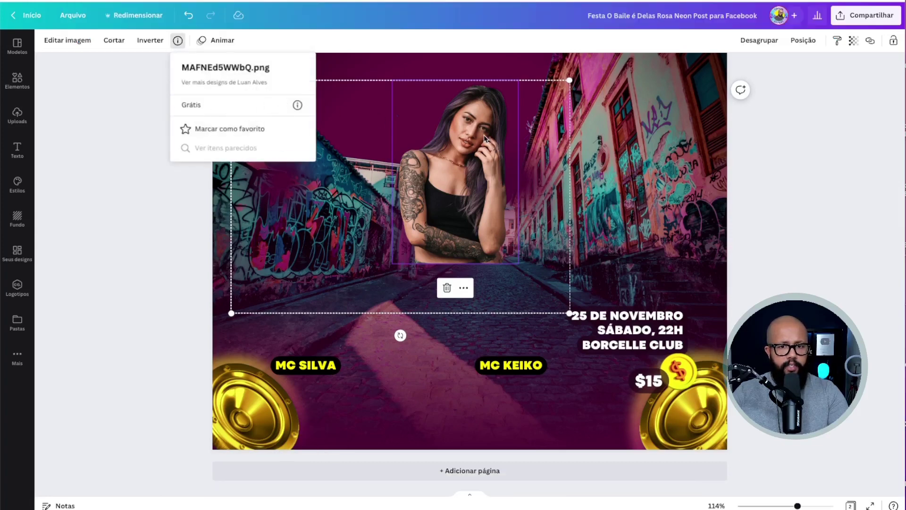
pyautogui.click(479, 167)
pyautogui.press('Delete')
# Move the group of dark purple shadows slightly up, ungroup it and check the right shadow's element details.
pyautogui.moveTo(417, 232); pyautogui.dragTo(443, 206)
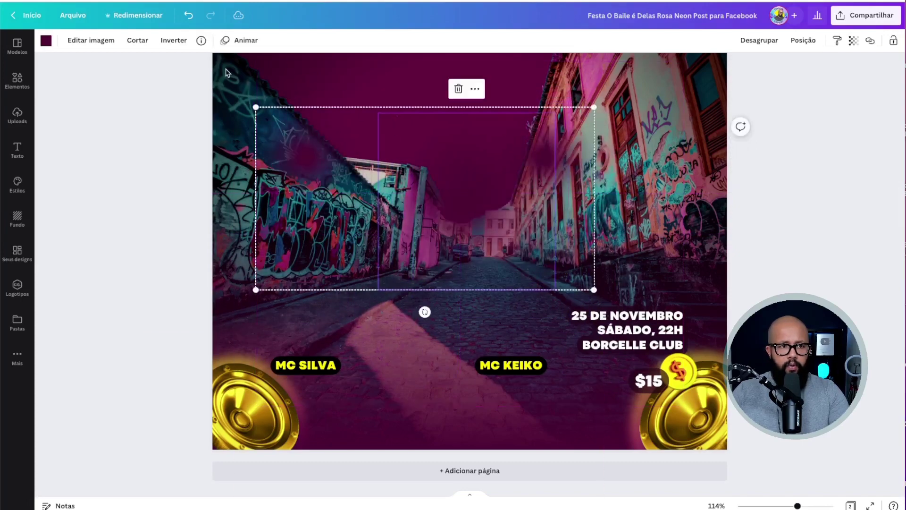
pyautogui.click(759, 40)
pyautogui.click(772, 188)
pyautogui.click(557, 168)
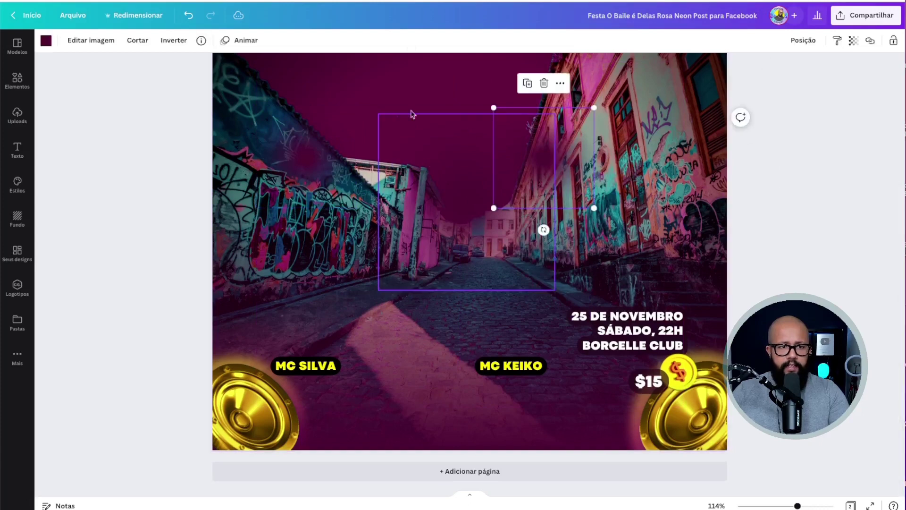
pyautogui.click(201, 41)
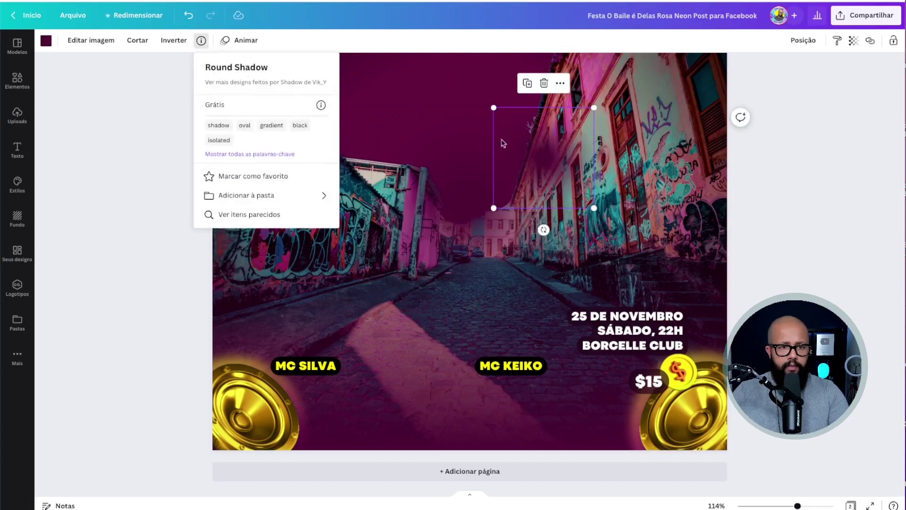
# Check the element details of the centre and left purple shadows and delete all three shadows.
pyautogui.click(561, 151)
pyautogui.click(475, 188)
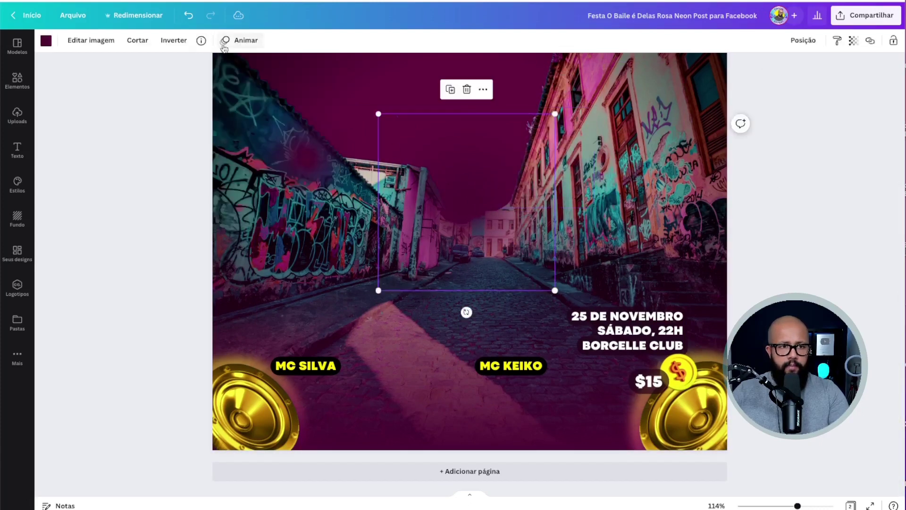
pyautogui.click(201, 40)
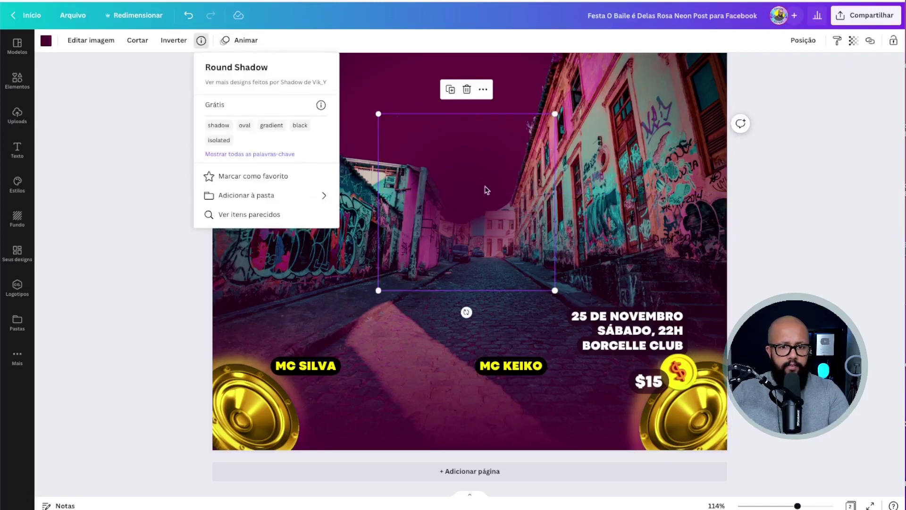
pyautogui.click(478, 166)
pyautogui.hotkey('ctrl', 'z')
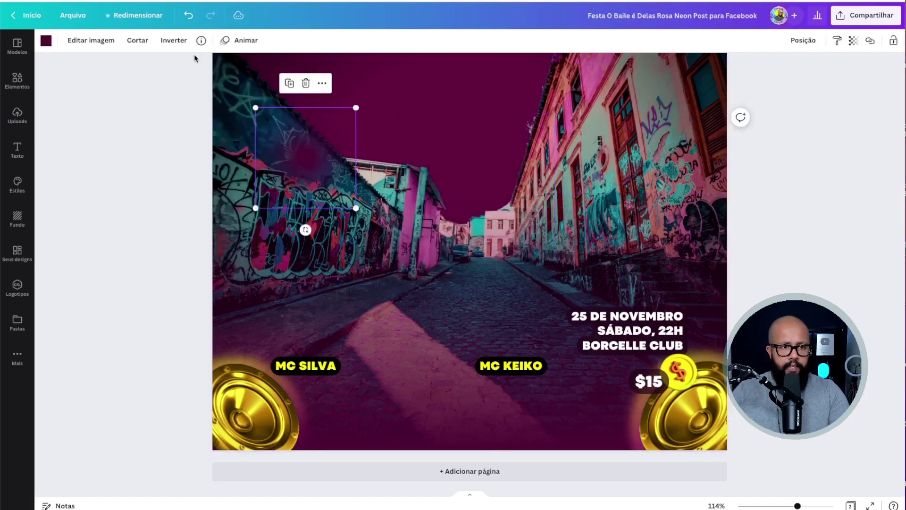
pyautogui.click(201, 41)
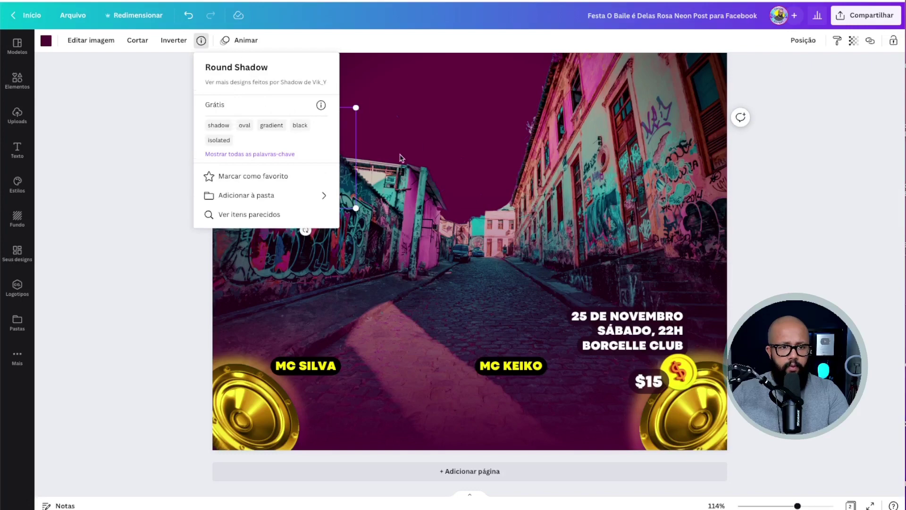
pyautogui.press('Escape')
pyautogui.press('Escape')
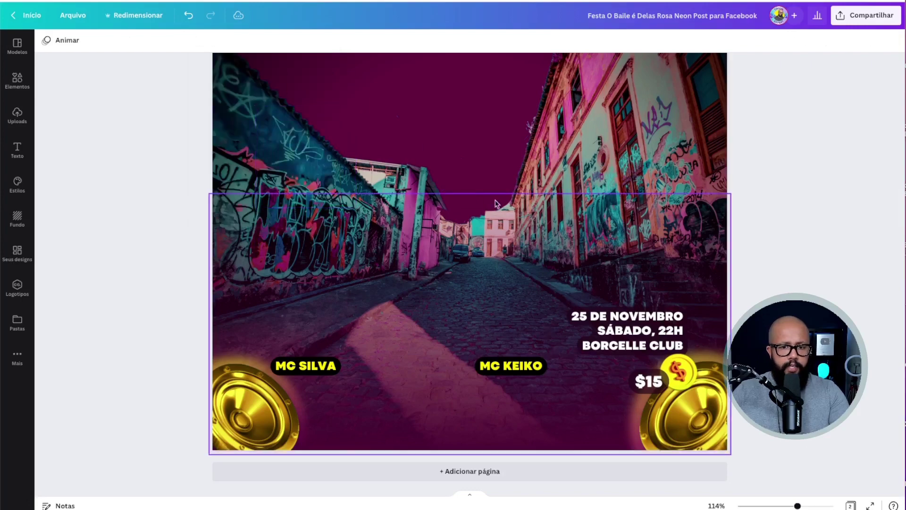
# Move the grouped purple gradient up off the bottom of the street and check its element details.
pyautogui.moveTo(510, 297); pyautogui.dragTo(479, 193)
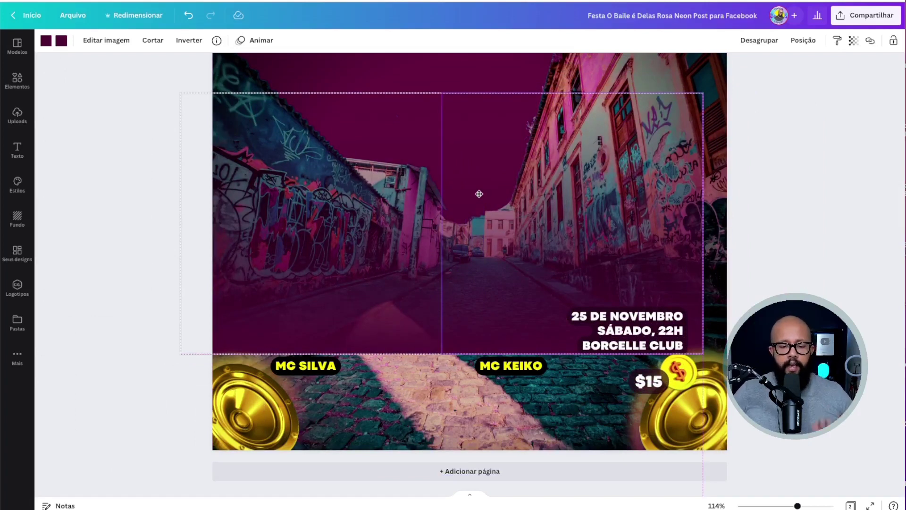
pyautogui.moveTo(479, 193); pyautogui.dragTo(479, 194)
pyautogui.click(216, 41)
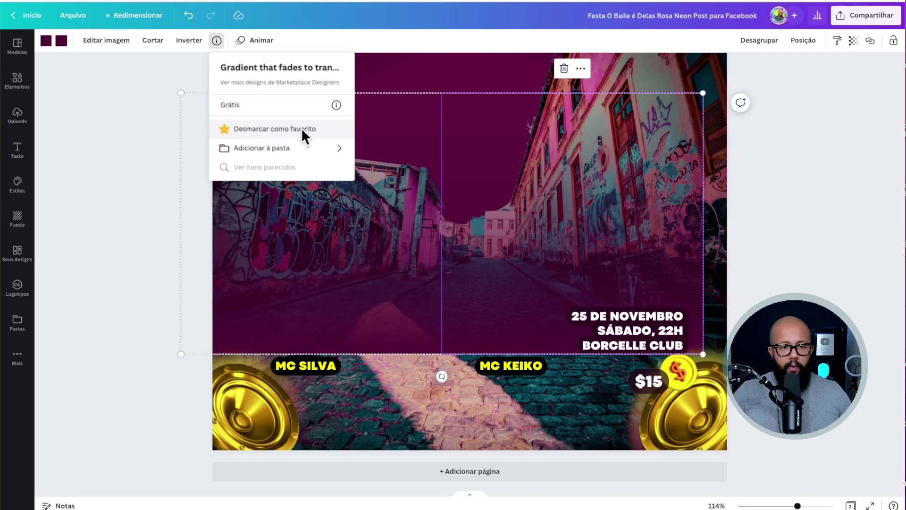
pyautogui.moveTo(548, 166); pyautogui.dragTo(579, 210)
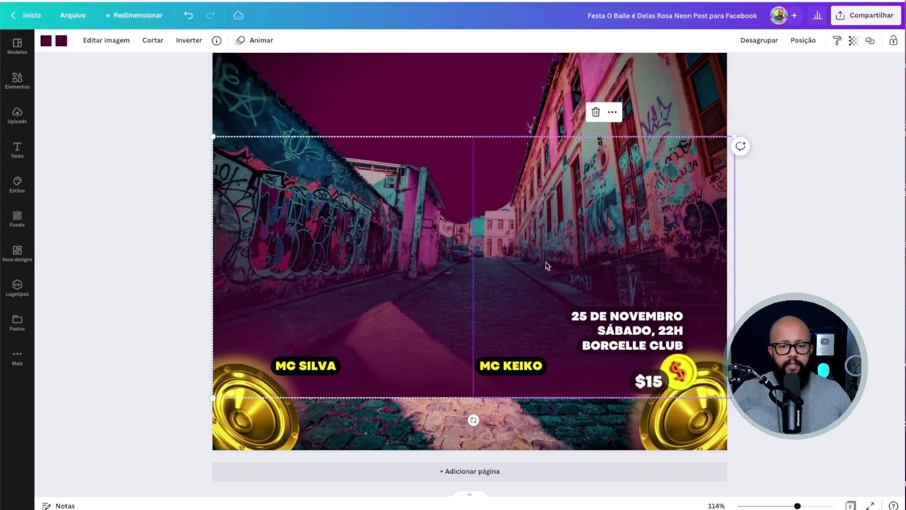
pyautogui.moveTo(552, 238); pyautogui.dragTo(553, 217)
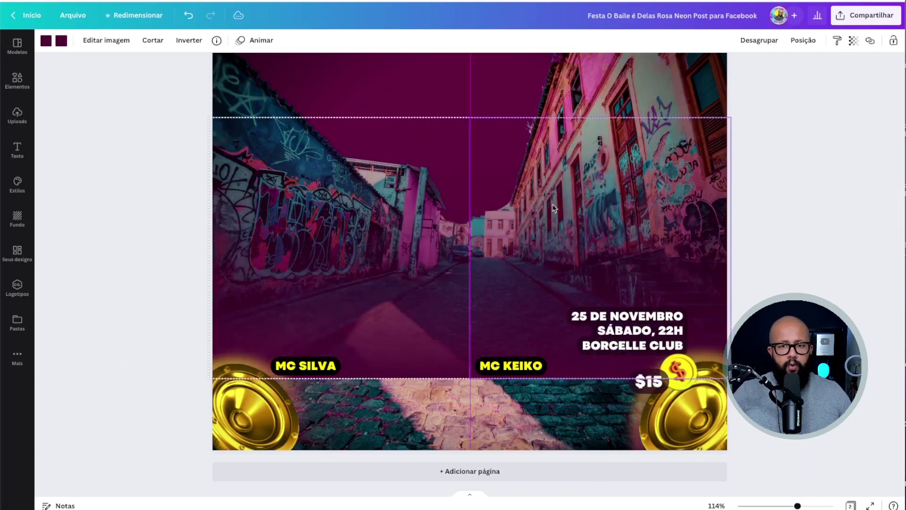
# Ungroup the purple gradient and pull its two halves apart towards the page's left and right edges.
pyautogui.click(759, 40)
pyautogui.moveTo(605, 193); pyautogui.dragTo(622, 181)
pyautogui.click(507, 186)
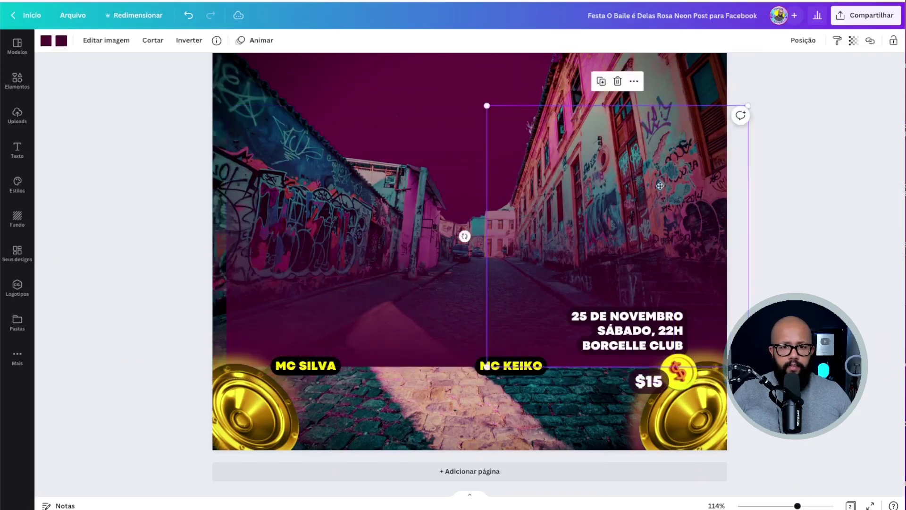
pyautogui.moveTo(506, 186); pyautogui.dragTo(749, 186)
pyautogui.click(362, 218)
pyautogui.moveTo(362, 218); pyautogui.dragTo(218, 216)
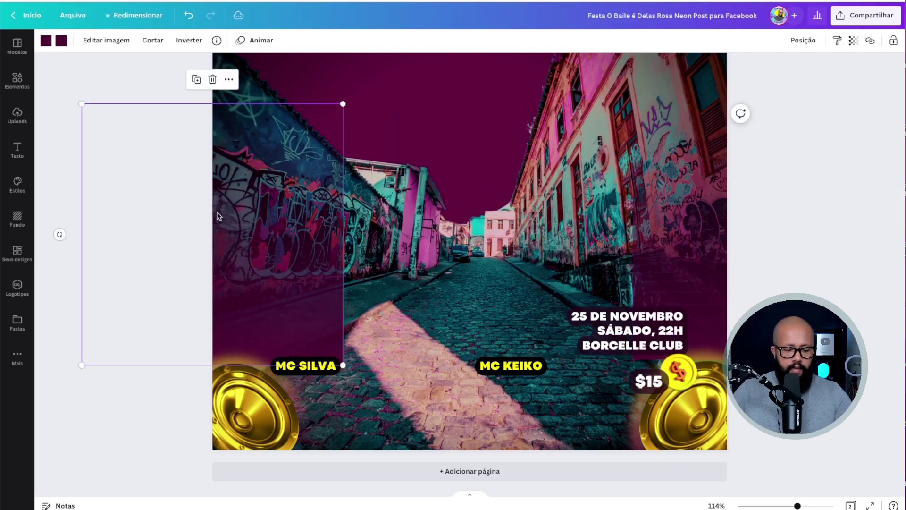
# Delete both halves of the purple gradient from the flyer.
pyautogui.press('Delete')
pyautogui.click(697, 195)
pyautogui.press('Delete')
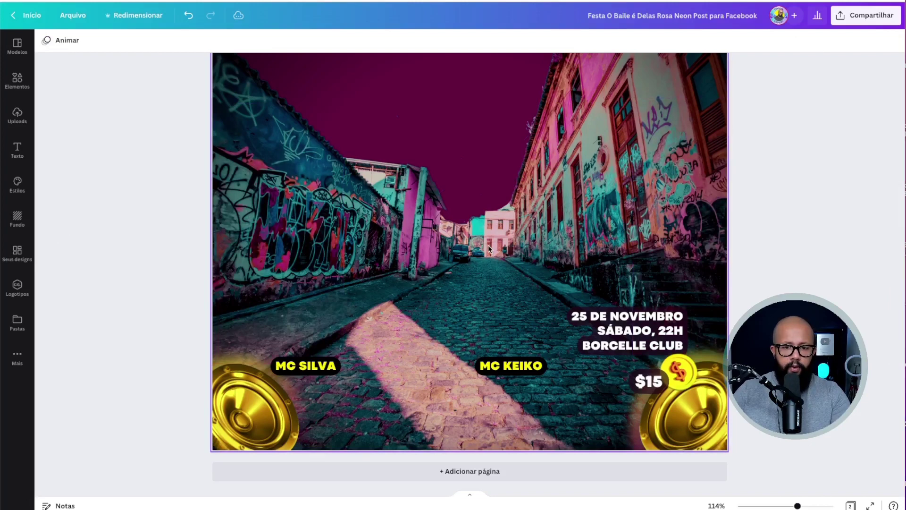
# Move the male performer's name label to mid-street to check its text effects, and delete both performer name labels.
pyautogui.moveTo(311, 370); pyautogui.dragTo(448, 262)
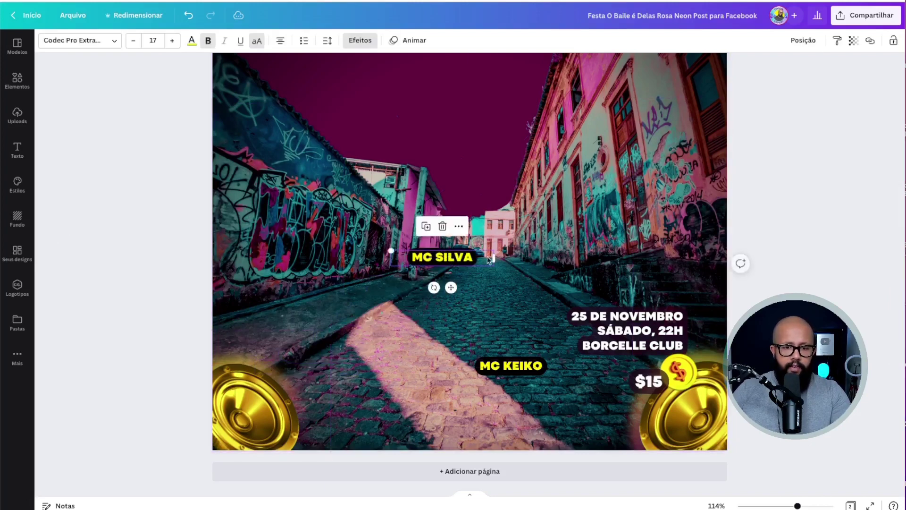
pyautogui.click(361, 40)
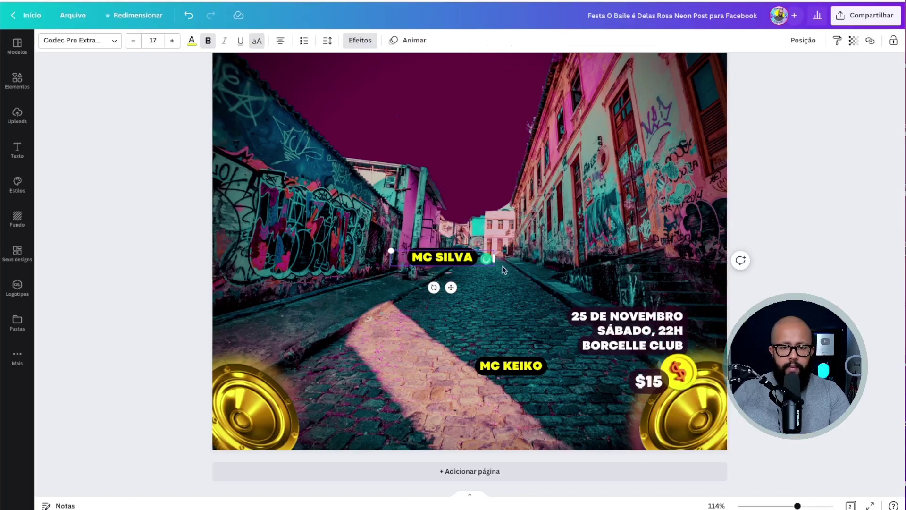
pyautogui.press('Delete')
pyautogui.click(511, 366)
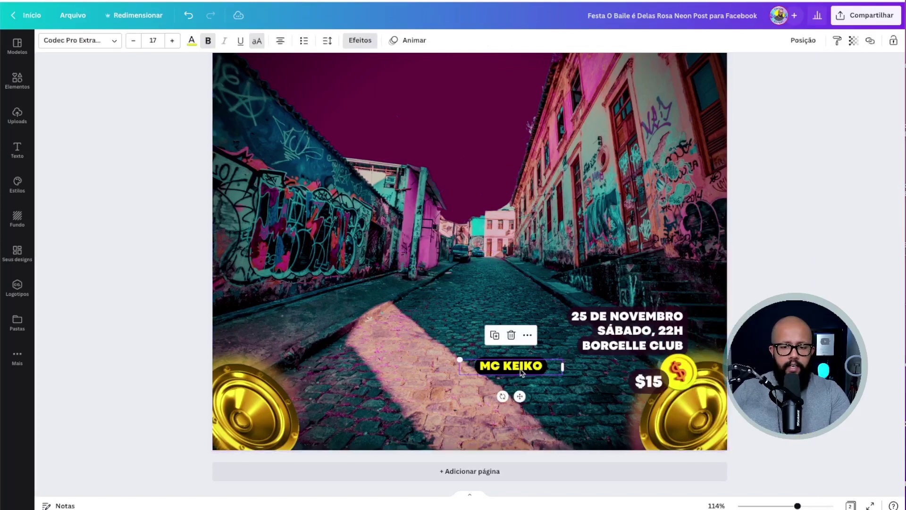
pyautogui.press('Delete')
# Move the date and venue text to mid-street to check its text effects, and delete it.
pyautogui.click(622, 321)
pyautogui.moveTo(622, 321); pyautogui.dragTo(430, 271)
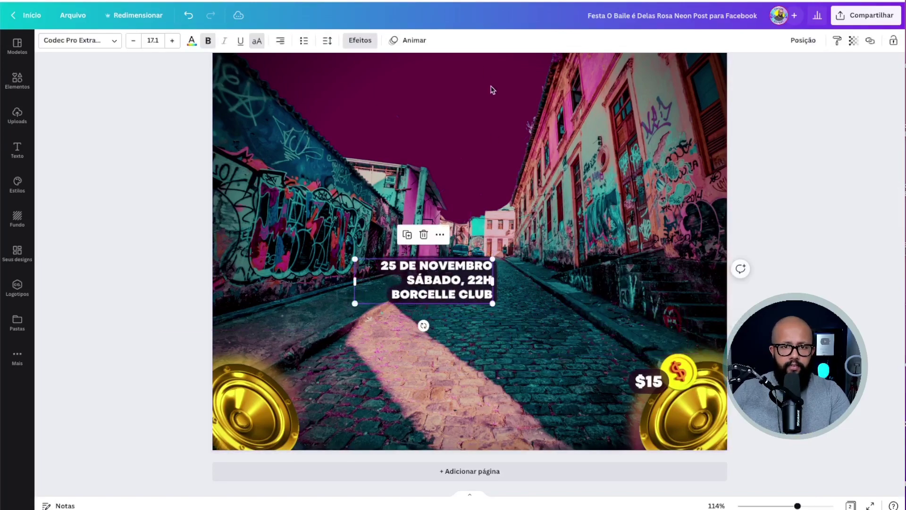
pyautogui.click(360, 41)
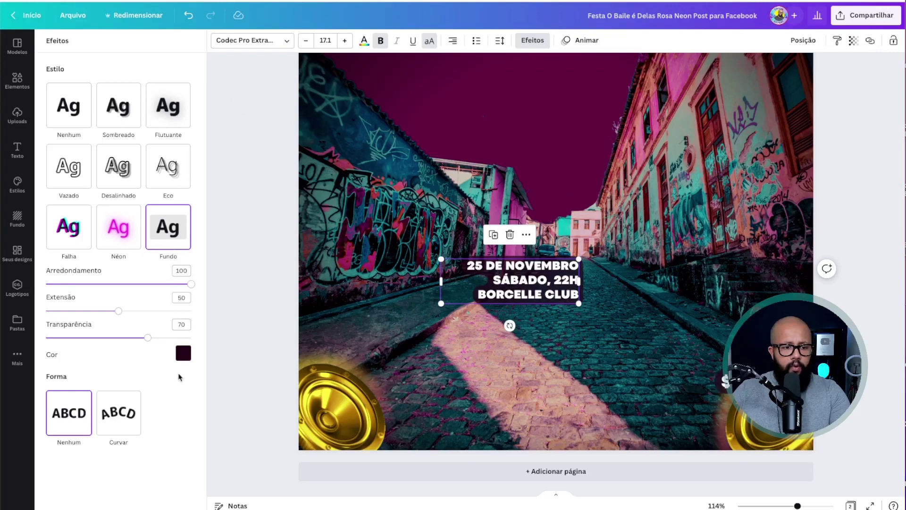
pyautogui.press('Escape')
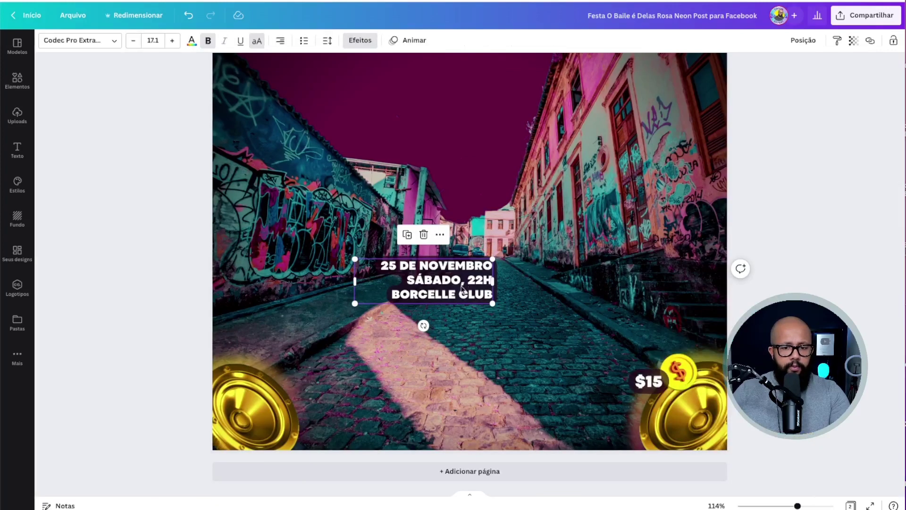
pyautogui.doubleClick(442, 289)
pyautogui.hotkey('ctrl', 'a')
pyautogui.press('BackSpace')
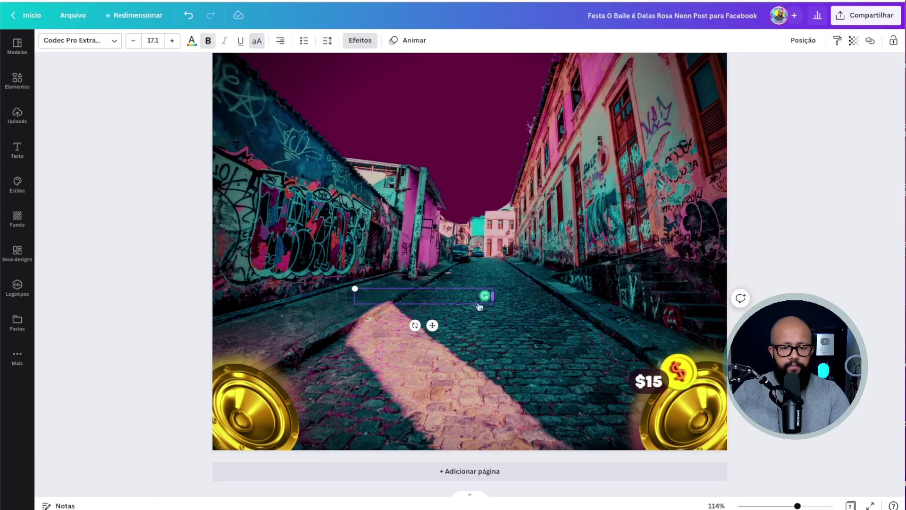
pyautogui.click(471, 315)
pyautogui.press('Delete')
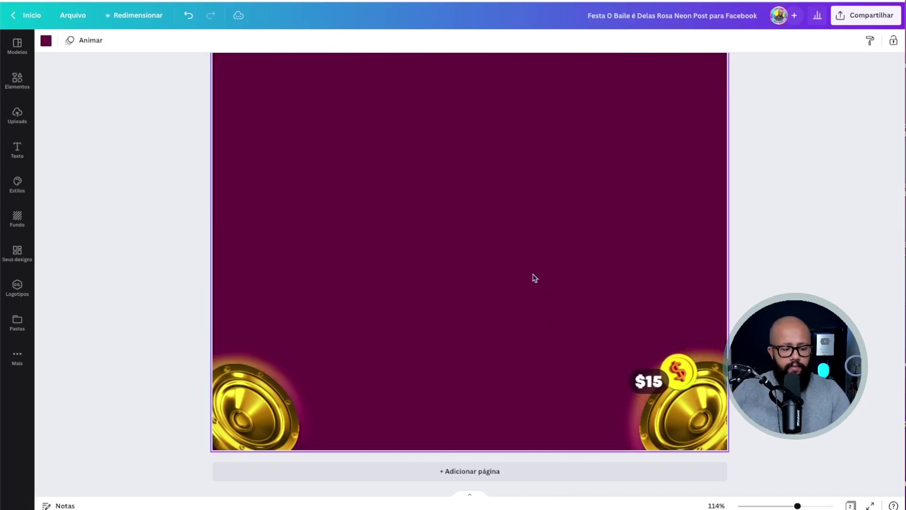
pyautogui.hotkey('ctrl', 'z')
# Delete the $15 price label, and delete the coin after checking its element details.
pyautogui.moveTo(667, 375); pyautogui.dragTo(550, 327)
pyautogui.press('Delete')
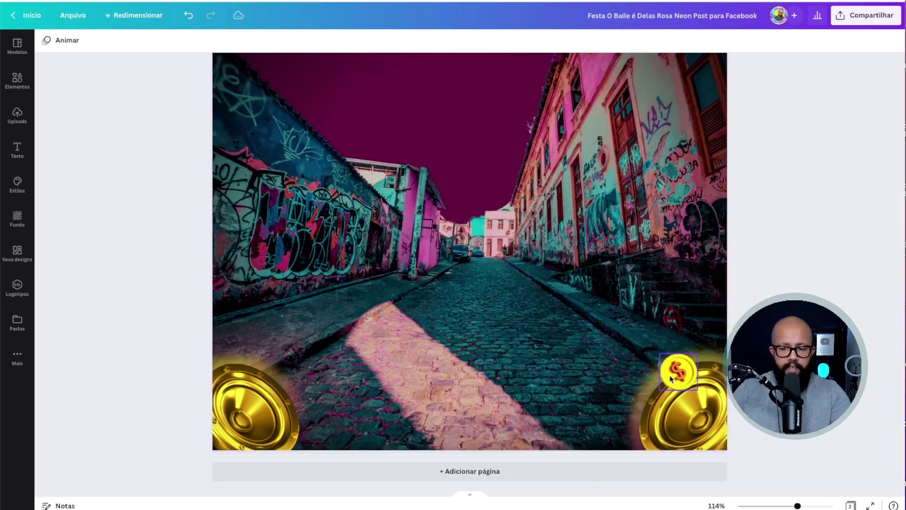
pyautogui.moveTo(678, 371); pyautogui.dragTo(519, 280)
pyautogui.click(178, 40)
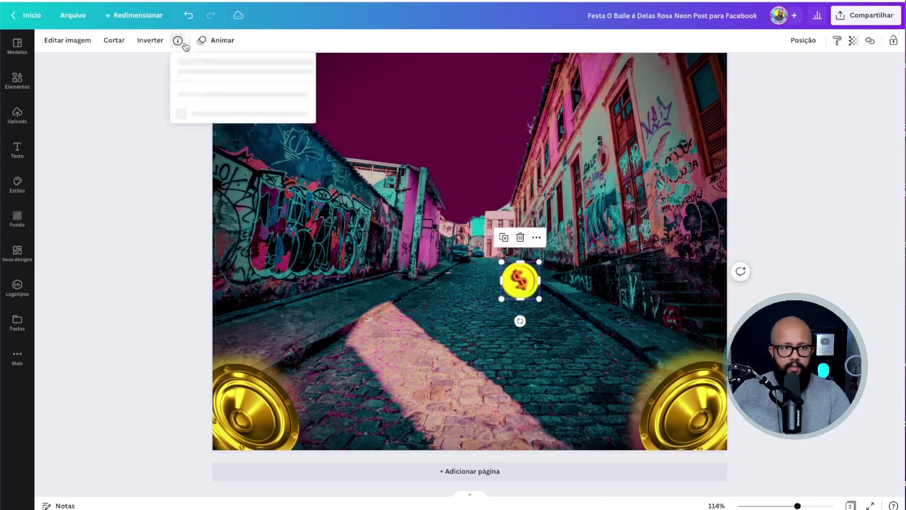
pyautogui.press('Escape')
pyautogui.press('Escape')
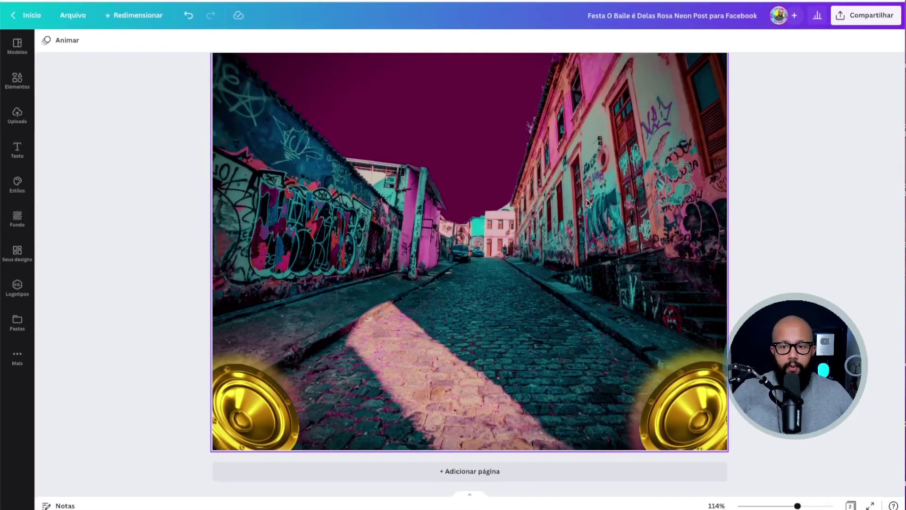
# Move the grouped speaker and glow from page 2's lower right corner to mid-street and ungroup them.
pyautogui.moveTo(675, 416); pyautogui.dragTo(441, 340)
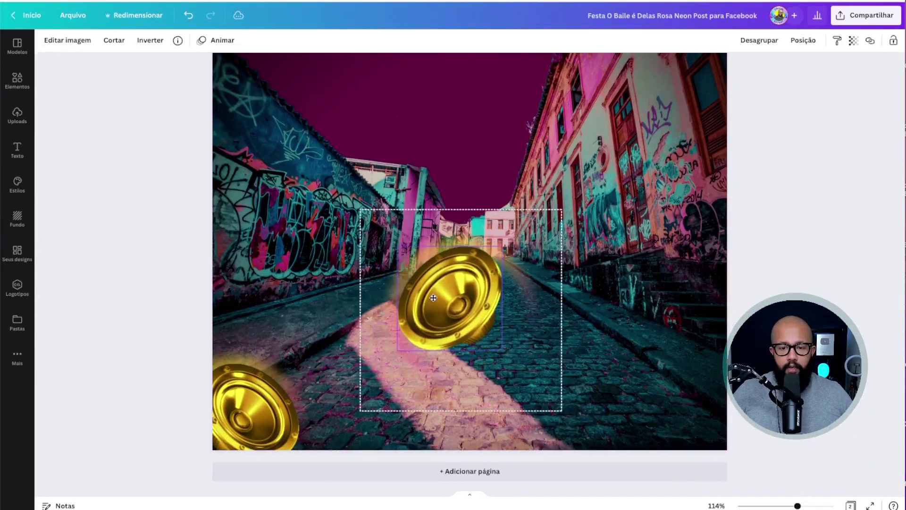
pyautogui.scroll(2, 520, 236)
pyautogui.click(775, 42)
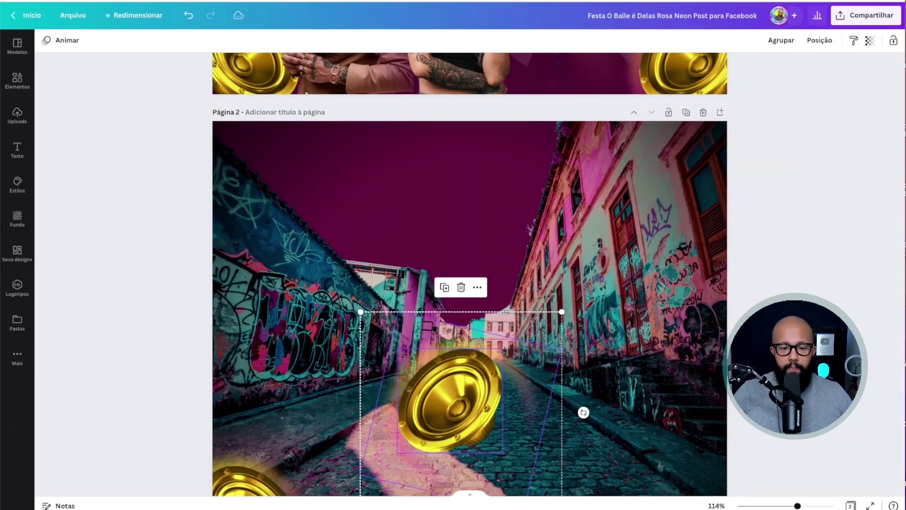
pyautogui.scroll(-3, 687, 268)
pyautogui.click(448, 298)
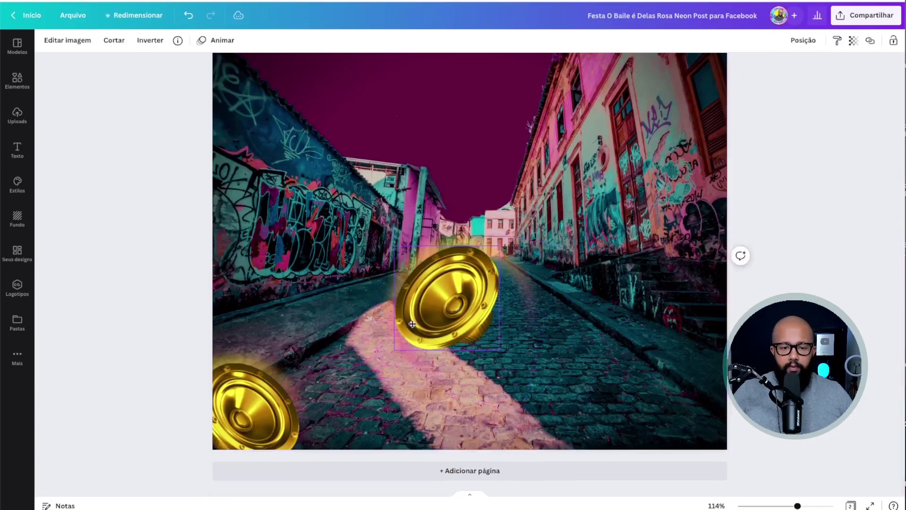
# Move the golden speaker up off its glow to check its element details, and delete the speaker.
pyautogui.moveTo(448, 297); pyautogui.dragTo(516, 157)
pyautogui.click(178, 40)
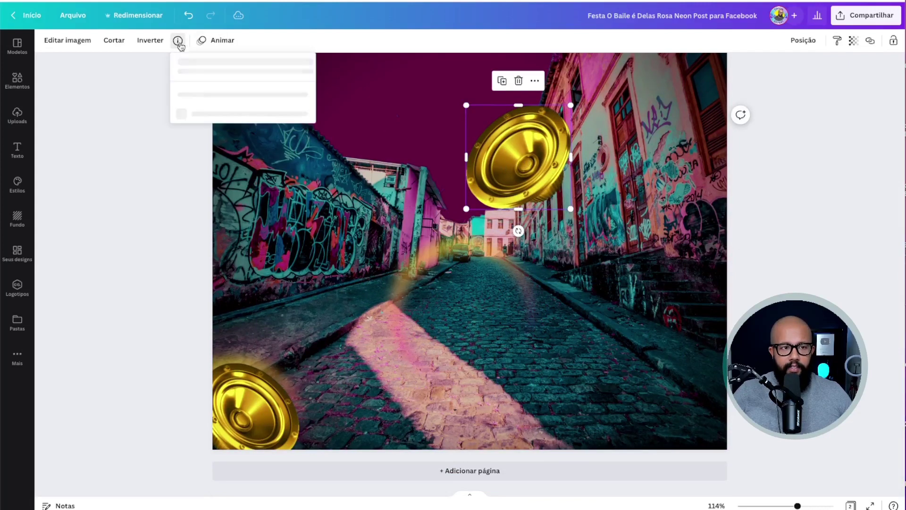
pyautogui.click(519, 181)
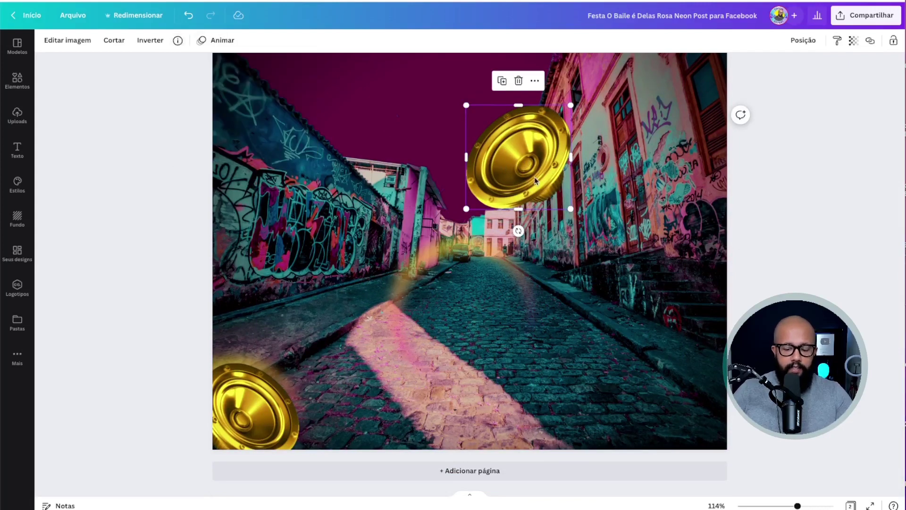
pyautogui.press('Delete')
# Move the yellow glow toward the buildings to check its element details, and delete it.
pyautogui.click(481, 263)
pyautogui.moveTo(481, 263); pyautogui.dragTo(556, 239)
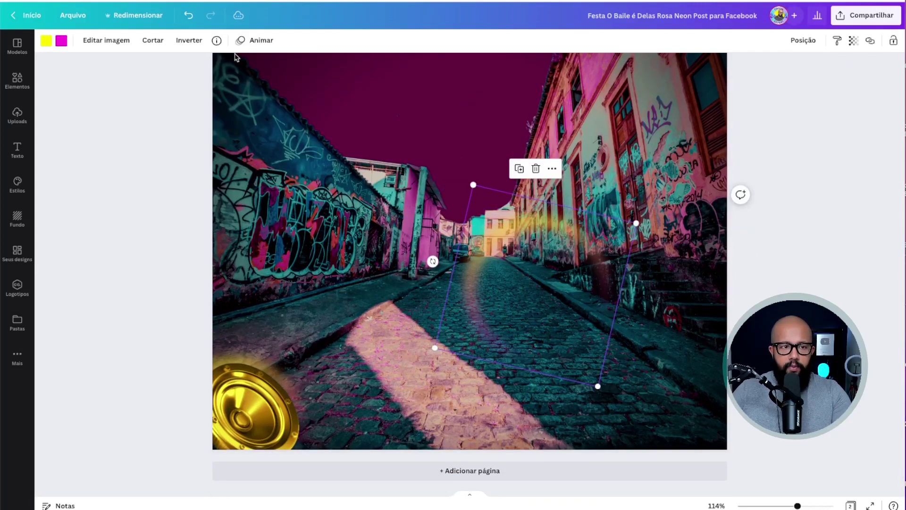
pyautogui.click(217, 41)
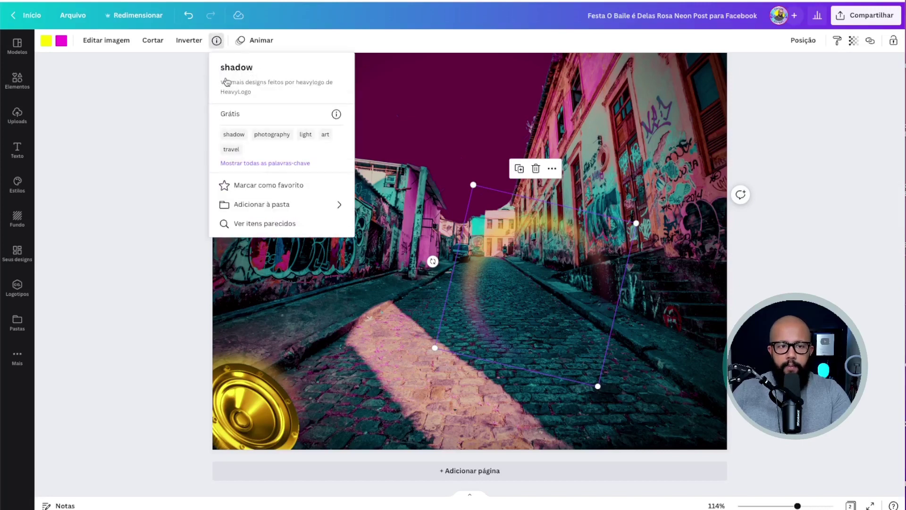
pyautogui.press('Escape')
pyautogui.press('Escape')
# Delete the remaining speaker and its glow from page 2's lower left corner.
pyautogui.moveTo(138, 328); pyautogui.dragTo(330, 493)
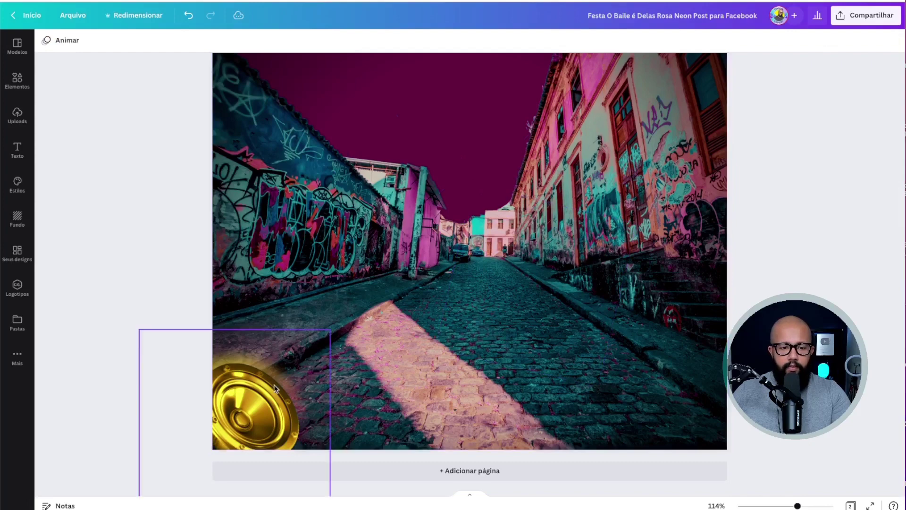
pyautogui.moveTo(257, 406); pyautogui.dragTo(450, 324)
pyautogui.press('Delete')
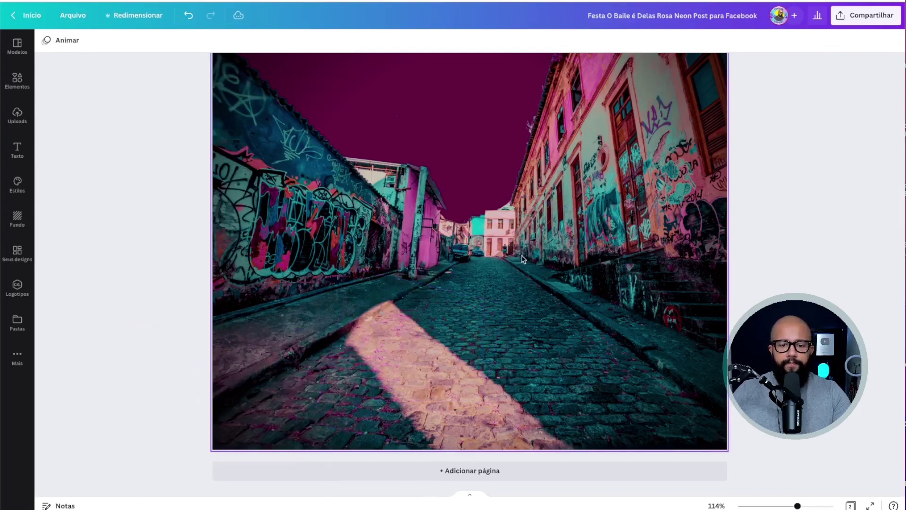
# Detach the street photo from page 2's background and move it lower on the page.
pyautogui.scroll(3, 522, 258)
pyautogui.scroll(-3, 522, 258)
pyautogui.click(439, 210)
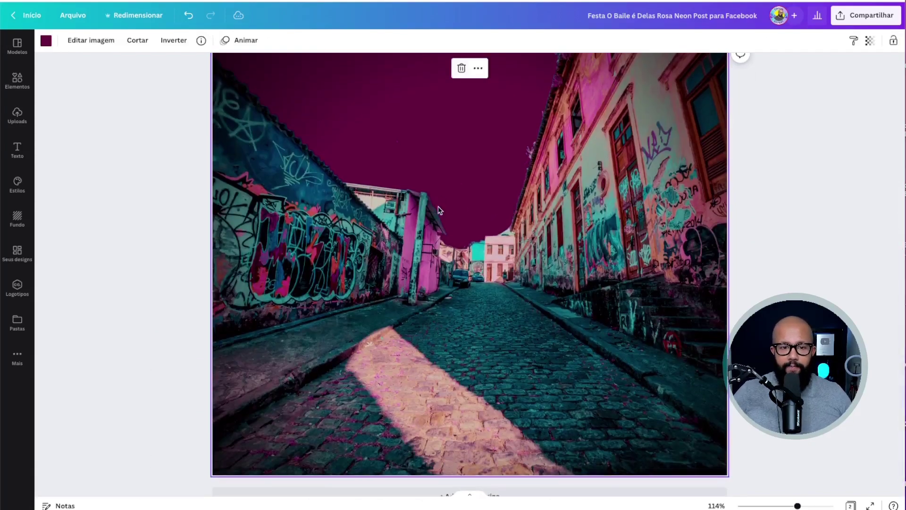
pyautogui.rightClick(452, 254)
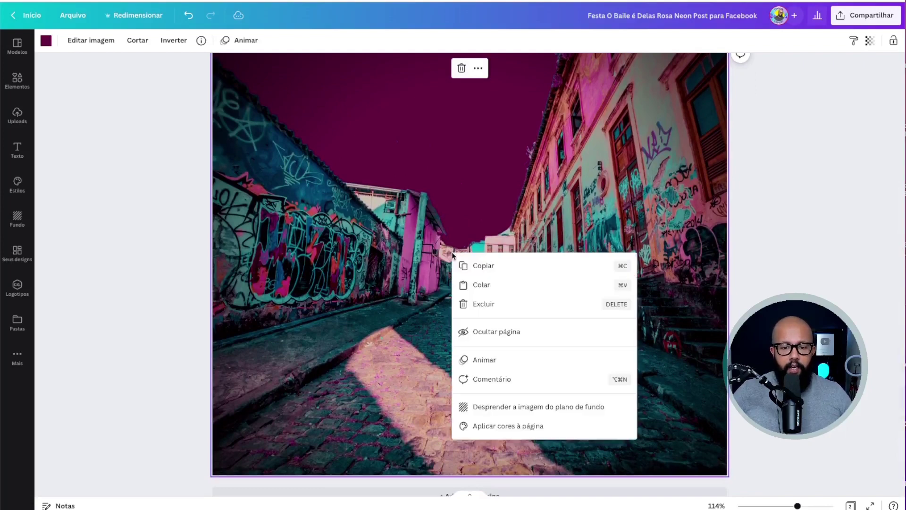
pyautogui.click(537, 408)
pyautogui.moveTo(564, 312); pyautogui.dragTo(568, 360)
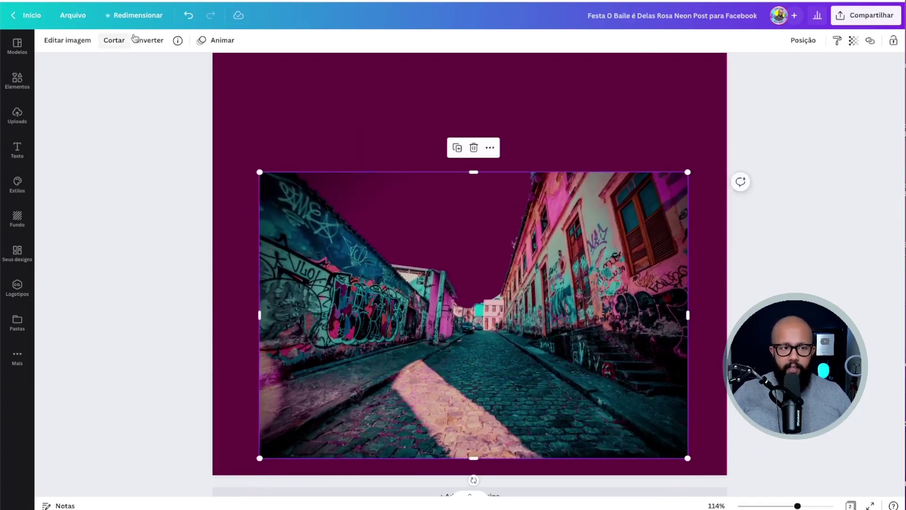
# Check the detached street photo's element details, and delete the photo from page 2.
pyautogui.click(178, 41)
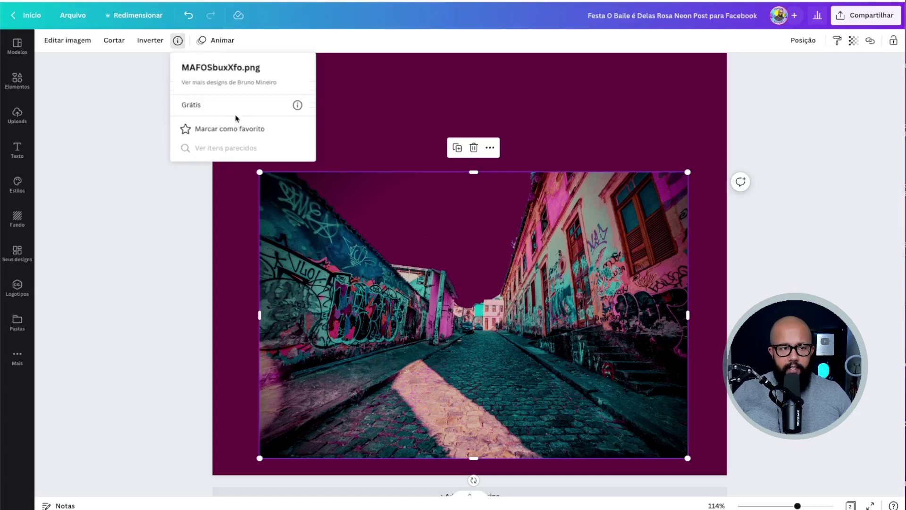
pyautogui.click(601, 87)
pyautogui.click(601, 87)
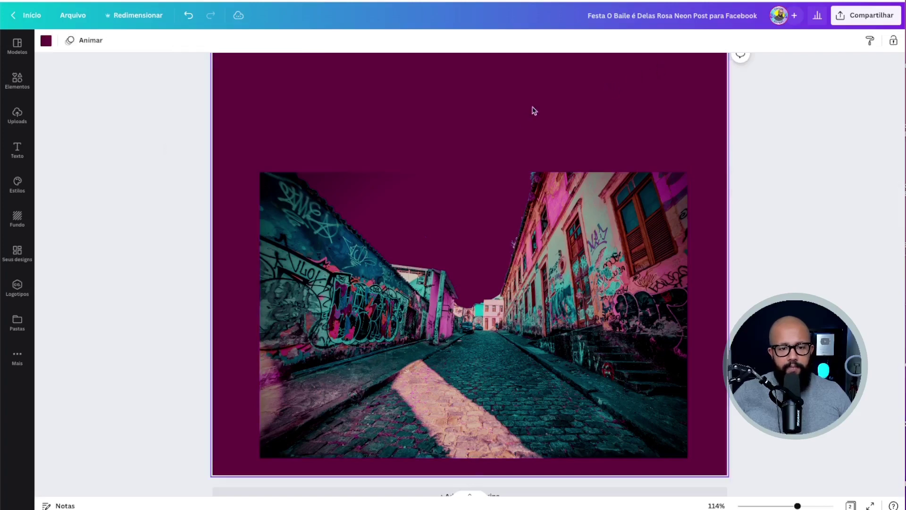
pyautogui.click(521, 293)
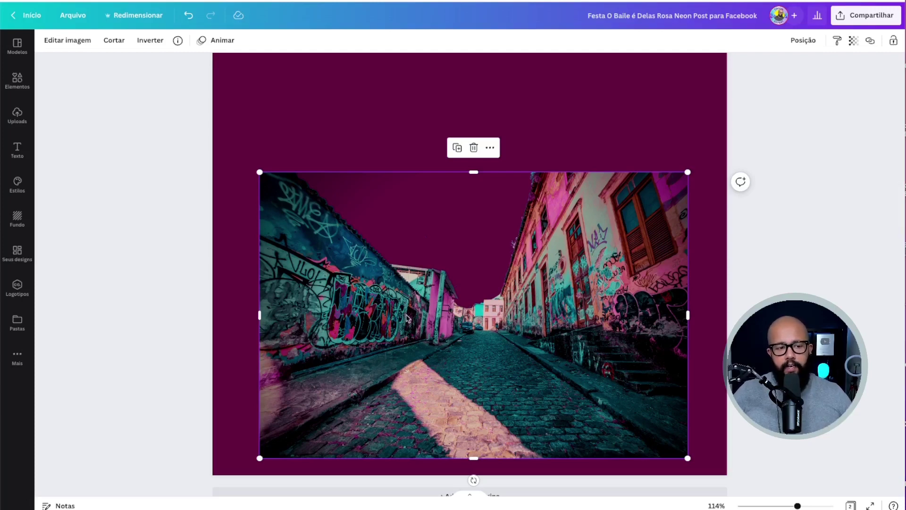
pyautogui.moveTo(521, 314); pyautogui.dragTo(515, 287)
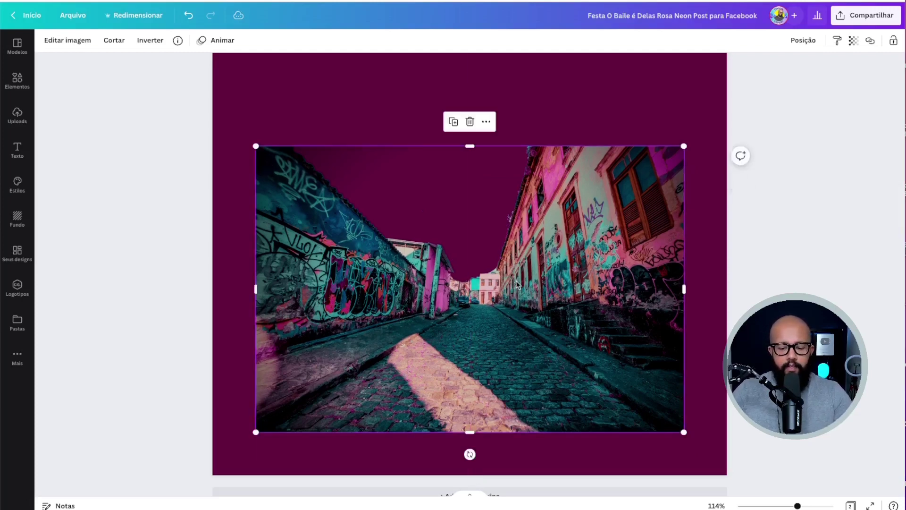
pyautogui.press('Delete')
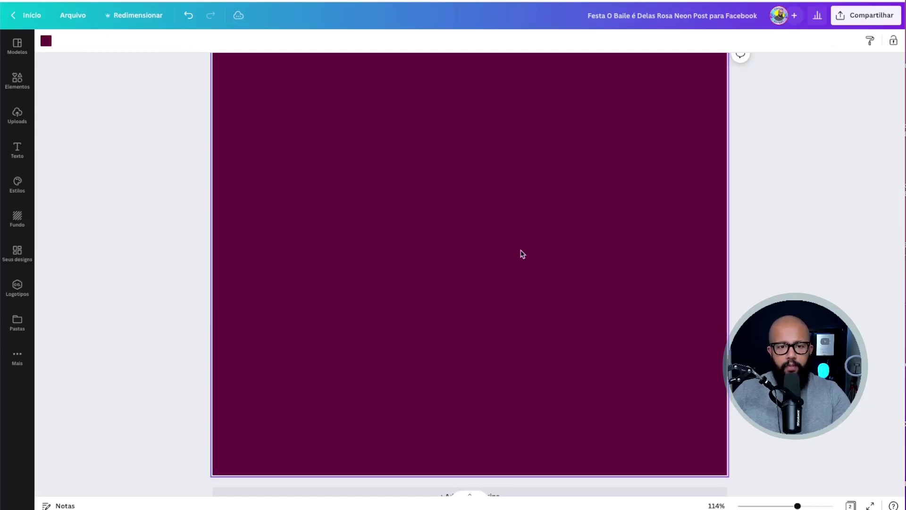
# Delete the dark purple background colour from page 2.
pyautogui.rightClick(523, 250)
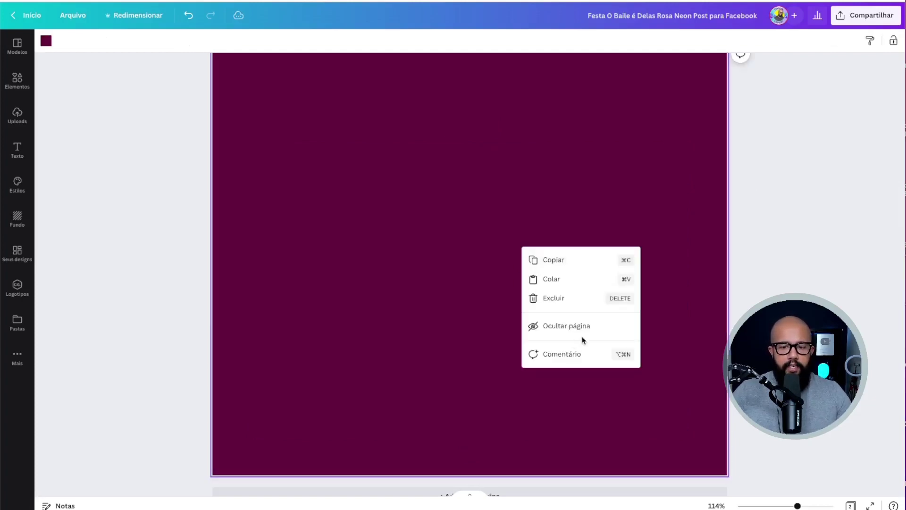
pyautogui.click(418, 313)
pyautogui.press('Delete')
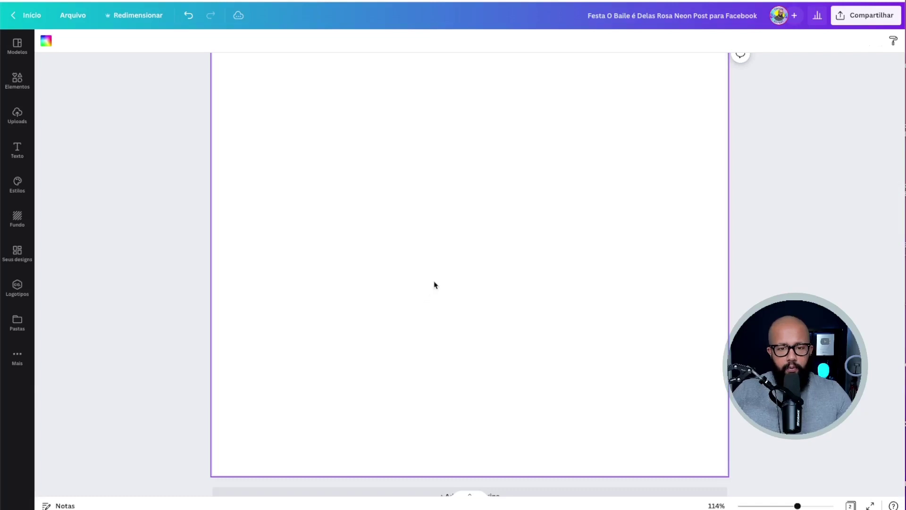
pyautogui.scroll(-5, 453, 249)
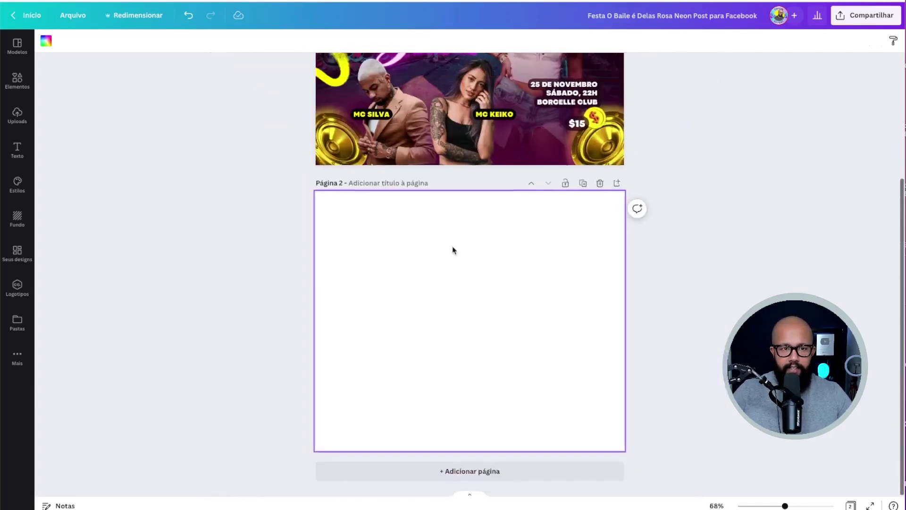
pyautogui.scroll(-3, 452, 250)
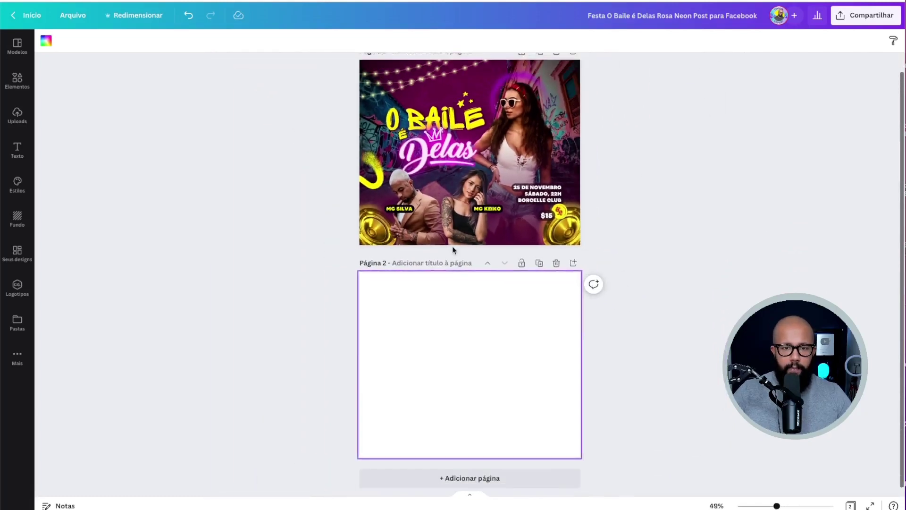
pyautogui.scroll(-1, 452, 250)
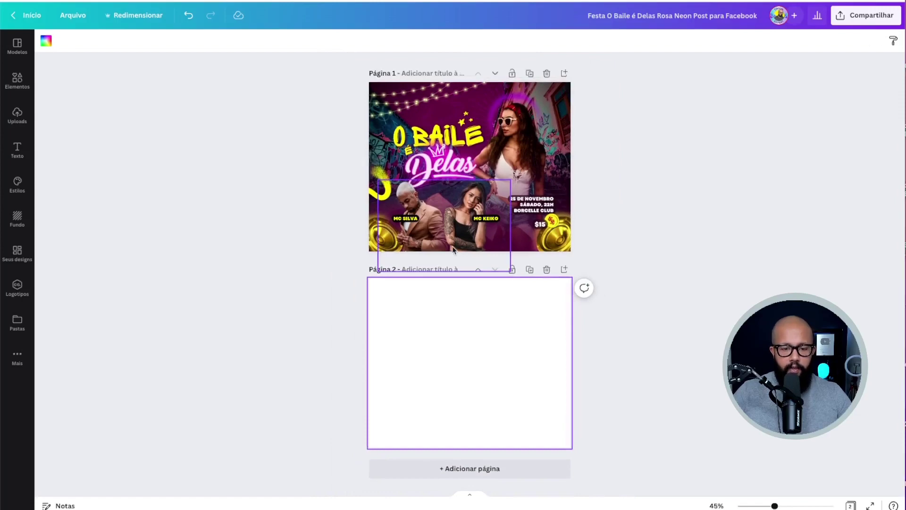
# Undo the deletions of page 2's background colour, street photo, golden speakers and price with its coin.
pyautogui.hotkey('ctrl', 'z')
pyautogui.hotkey('ctrl', 'z')
pyautogui.hotkey('ctrl', 'z')
pyautogui.hotkey('ctrl', 'z')
pyautogui.hotkey('ctrl', 'z')
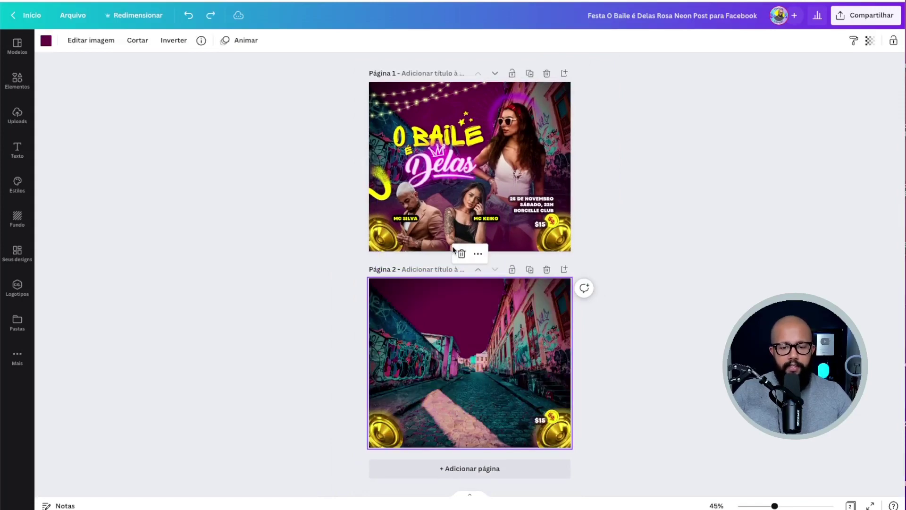
# Undo the removal of page 2's event details and artist name labels, and the changes to the purple gradient over the street.
pyautogui.hotkey('ctrl', 'z')
pyautogui.hotkey('ctrl', 'z')
pyautogui.hotkey('ctrl', 'z')
pyautogui.hotkey('ctrl', 'z')
pyautogui.hotkey('ctrl', 'z')
pyautogui.hotkey('ctrl', 'z')
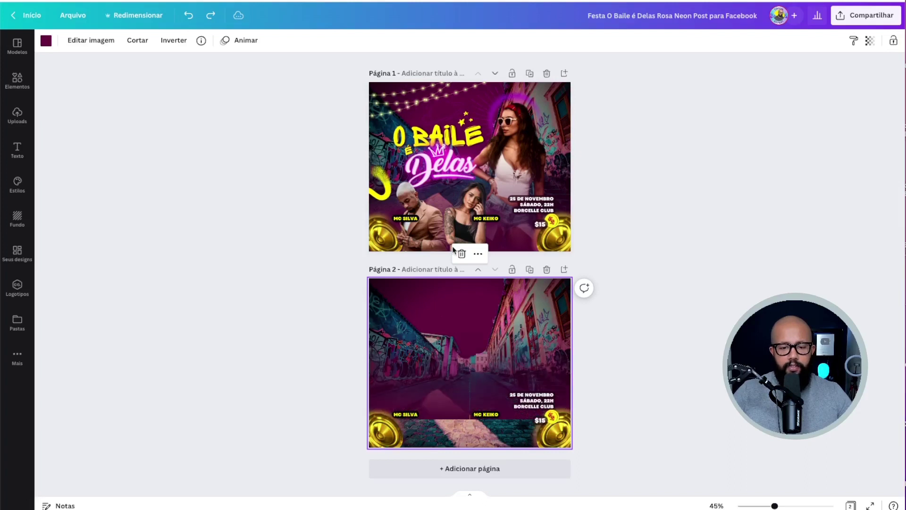
pyautogui.hotkey('ctrl', 'z')
pyautogui.hotkey('ctrl', 'z')
pyautogui.hotkey('ctrl', 'z')
pyautogui.hotkey('ctrl', 'z')
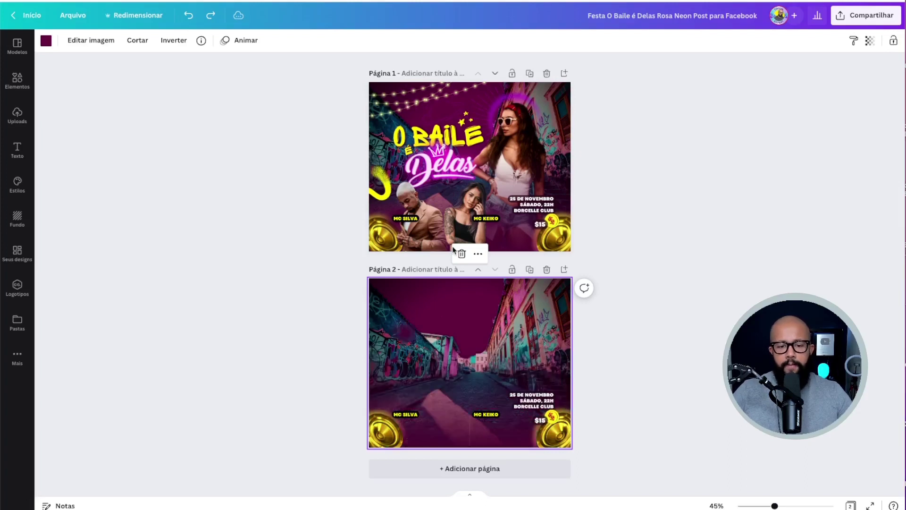
# Undo the moves and deletions of page 2's two artist photos, yellow spray stroke, neon crown and "É".
pyautogui.hotkey('ctrl', 'z')
pyautogui.hotkey('ctrl', 'z')
pyautogui.hotkey('ctrl', 'z')
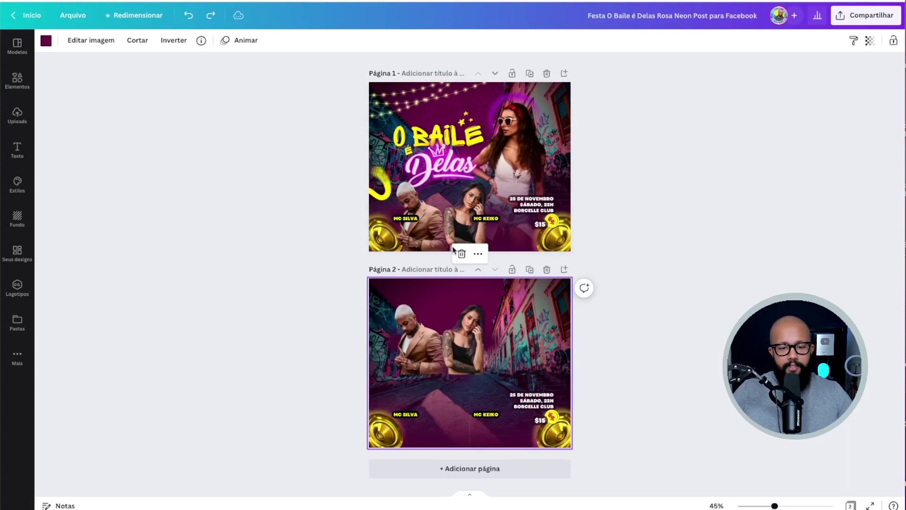
pyautogui.hotkey('ctrl', 'z')
pyautogui.hotkey('ctrl', 'z')
pyautogui.hotkey('ctrl', 'z')
pyautogui.hotkey('ctrl', 'z')
pyautogui.hotkey('ctrl', 'z')
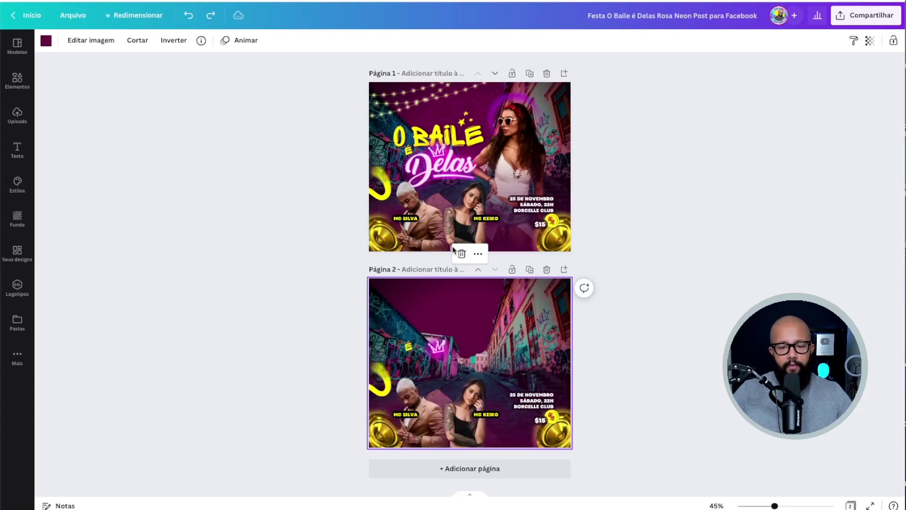
# Undo the deletions of page 2's neon underline, "O Baile" and "Delas" lettering, yellow stars and woman with sunglasses.
pyautogui.hotkey('ctrl', 'z')
pyautogui.hotkey('ctrl', 'z')
pyautogui.hotkey('ctrl', 'z')
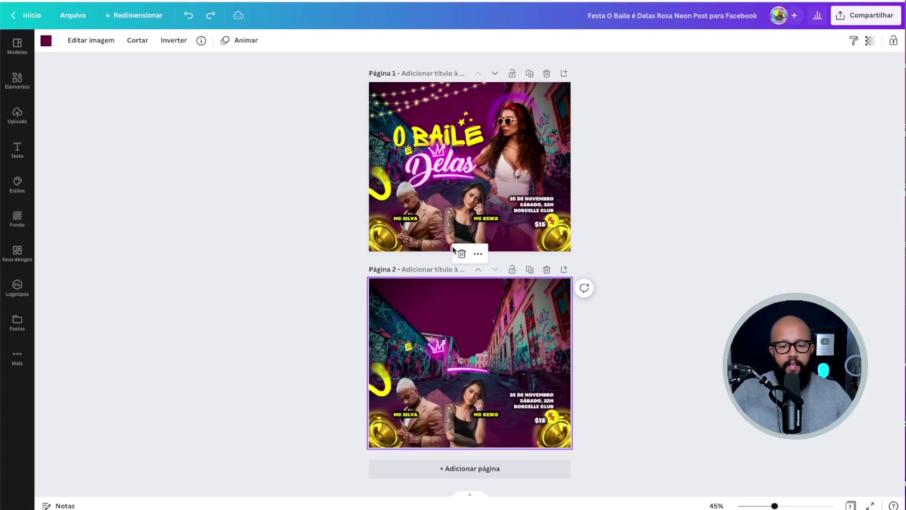
pyautogui.hotkey('ctrl', 'z')
pyautogui.hotkey('ctrl', 'z')
pyautogui.hotkey('ctrl', 'z')
pyautogui.hotkey('ctrl', 'z')
pyautogui.hotkey('ctrl', 'z')
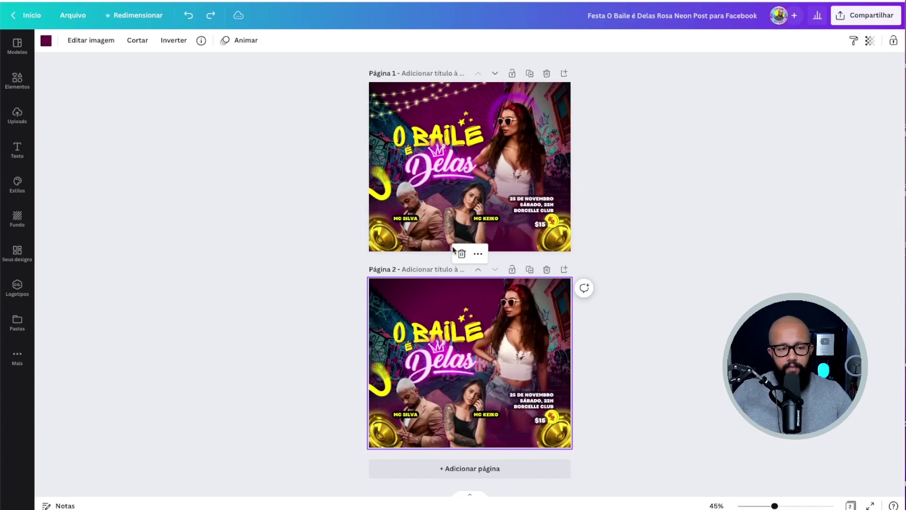
# Undo the removal of the purple glow and shading around page 2's woman, and of the string lights.
pyautogui.hotkey('ctrl', 'z')
pyautogui.hotkey('ctrl', 'z')
pyautogui.hotkey('ctrl', 'z')
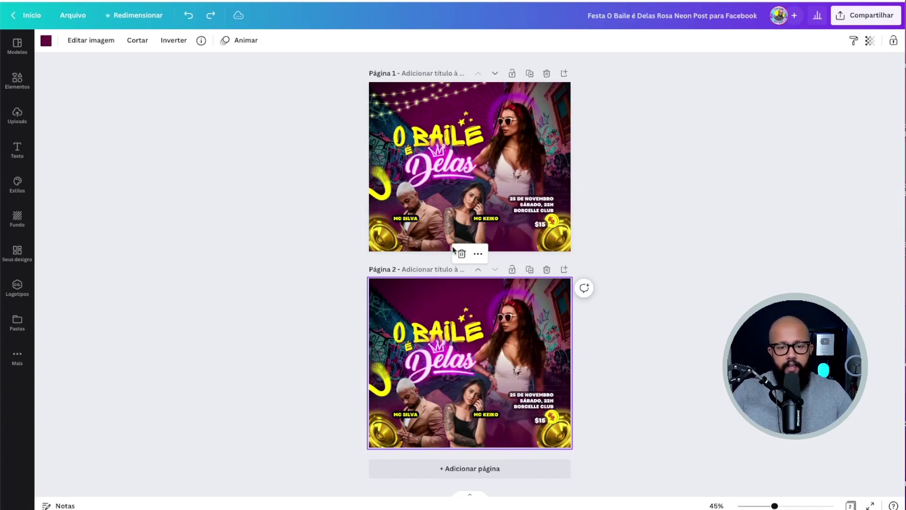
pyautogui.hotkey('ctrl', 'z')
pyautogui.hotkey('ctrl', 'z')
pyautogui.hotkey('ctrl', 'z')
pyautogui.hotkey('ctrl', 'z')
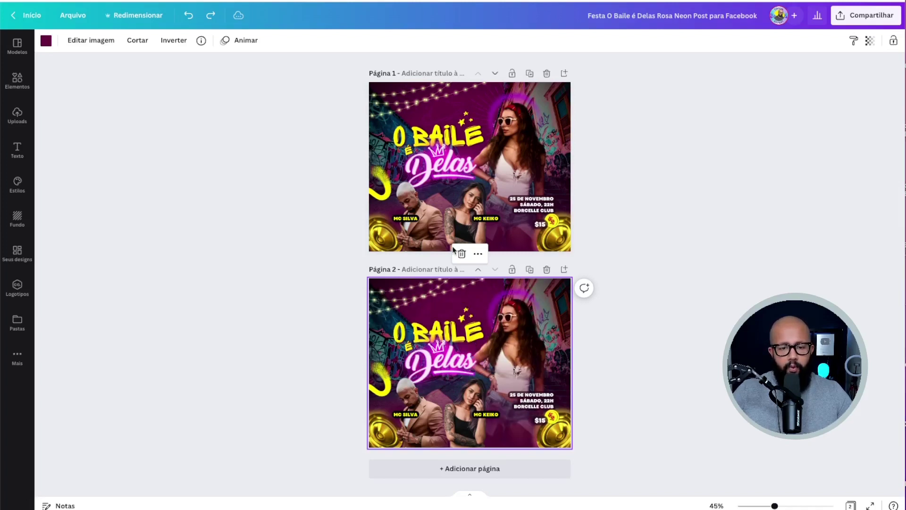
# Undo the addition of the duplicate second page, leaving only the original flyer page.
pyautogui.hotkey('ctrl', 'z')
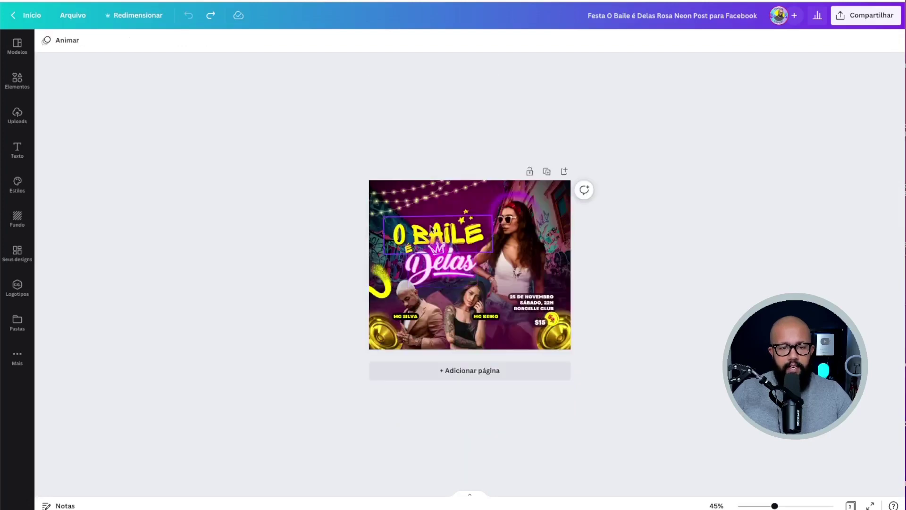
pyautogui.scroll(5, 449, 243)
pyautogui.scroll(4, 431, 227)
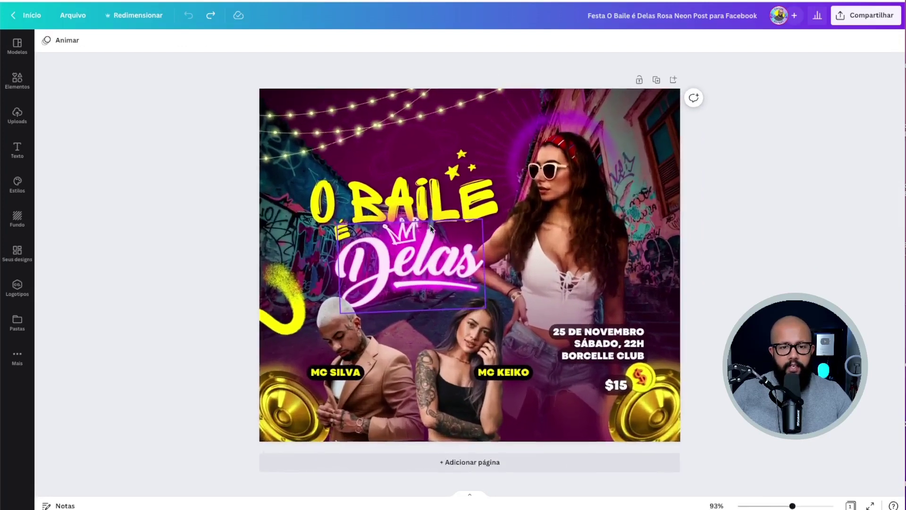
pyautogui.scroll(1, 431, 228)
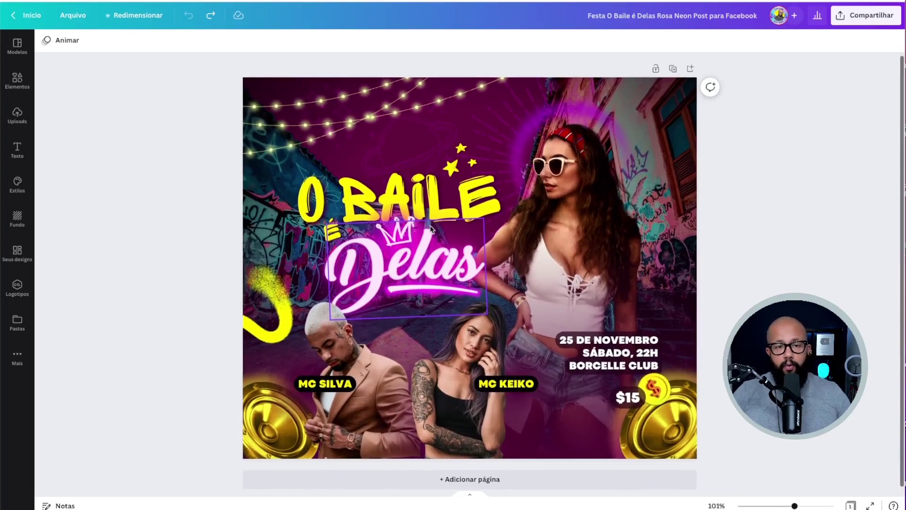